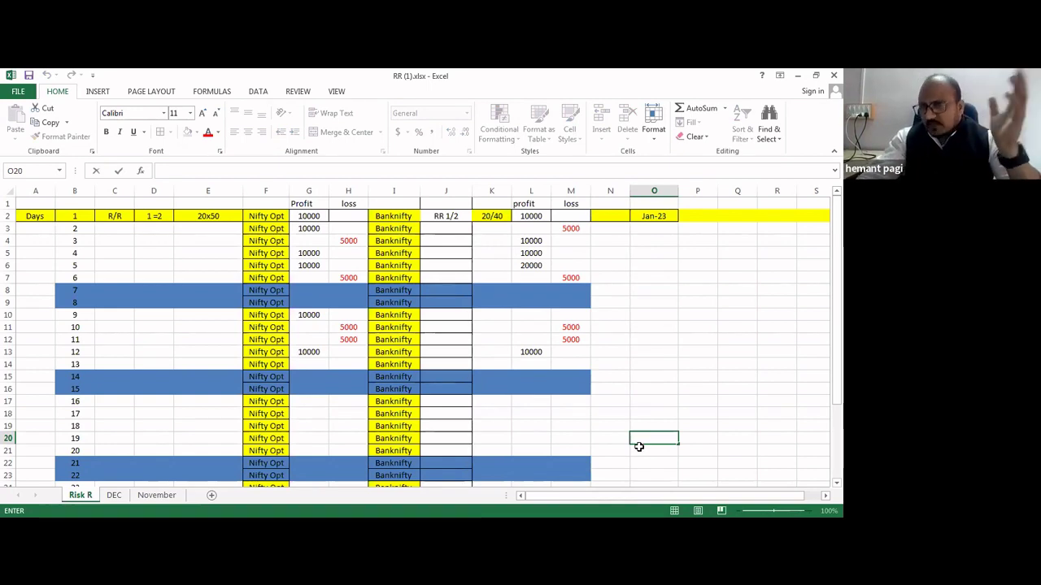
- Enter the ratio 5/10 in cell O20 of the Risk R sheet
text(2)
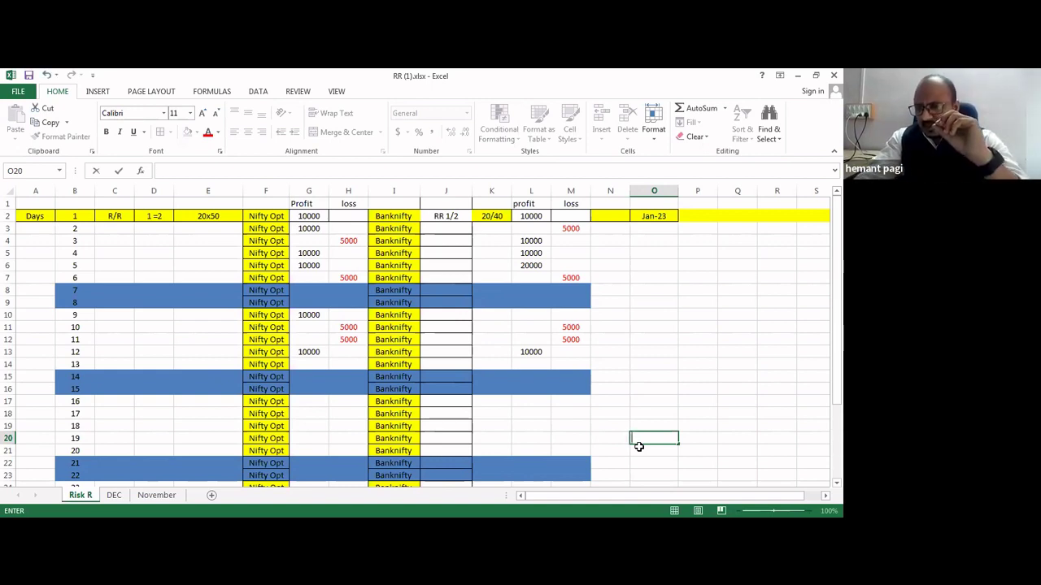
text(10)
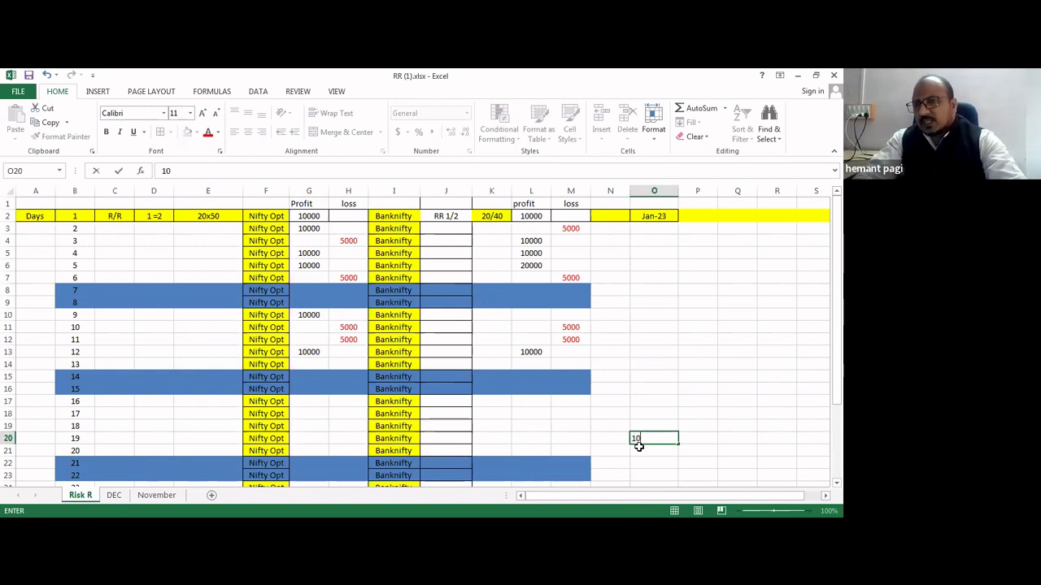
key(BackSpace)
key(BackSpace)
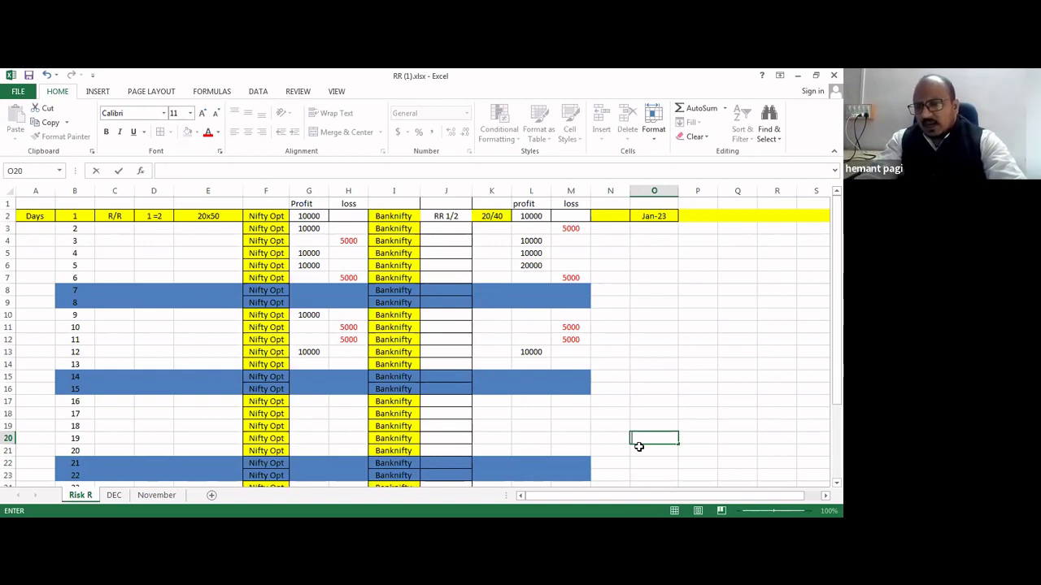
text(5)
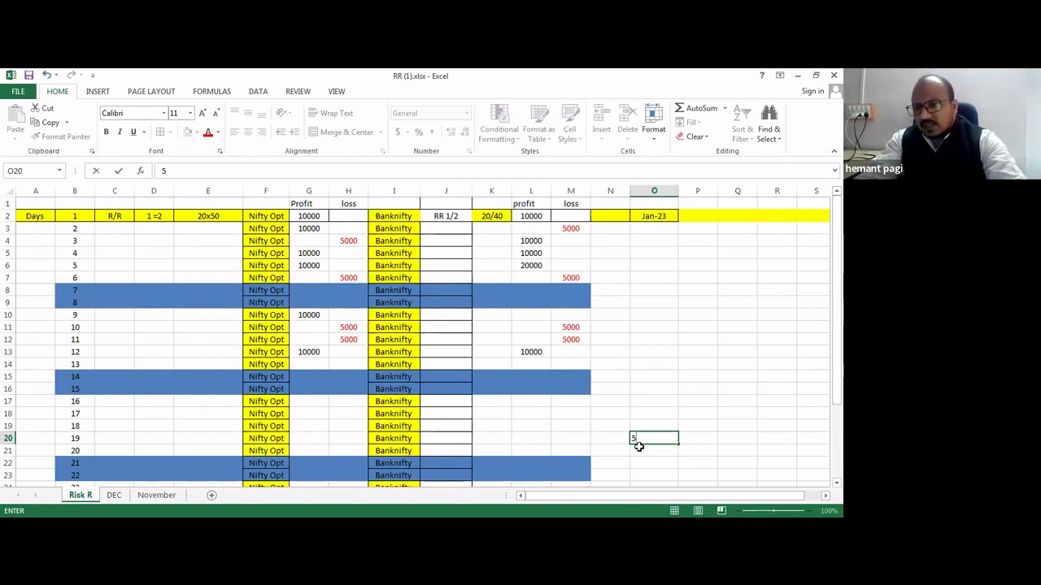
text(/10)
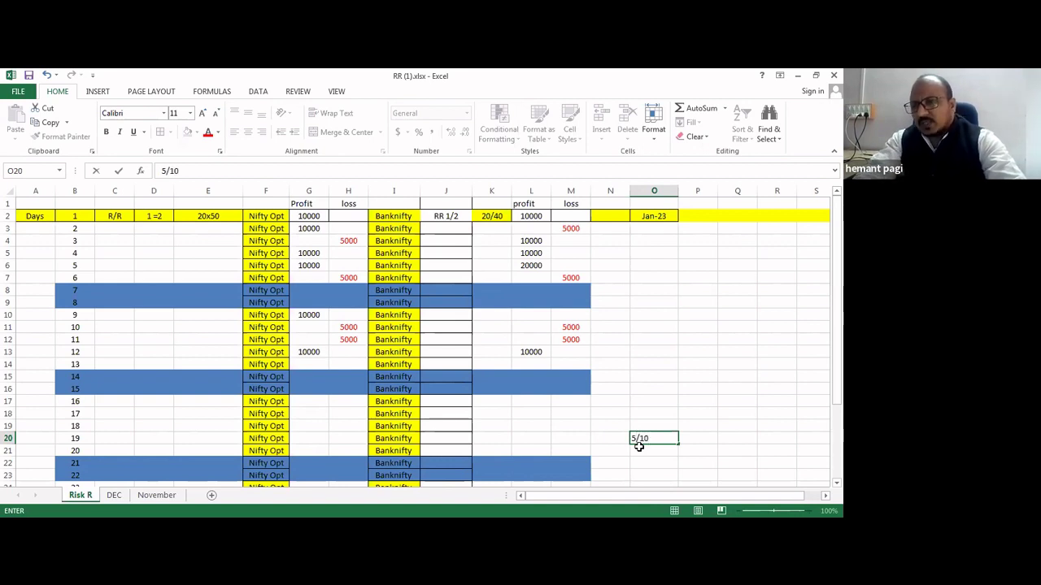
click(726, 439)
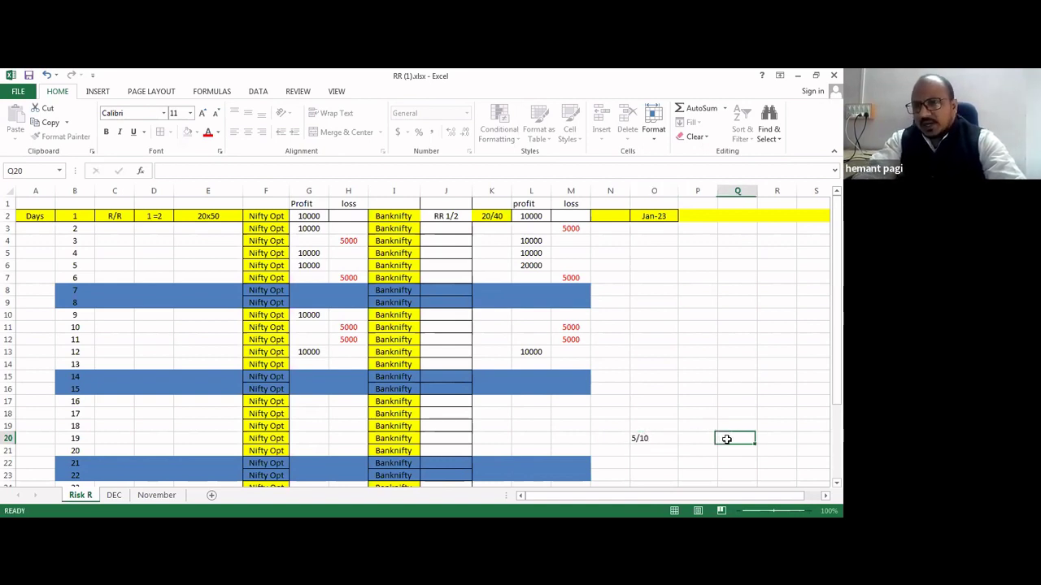
- Replace the entry in cell O20 with 10/20
click(662, 437)
key(BackSpace)
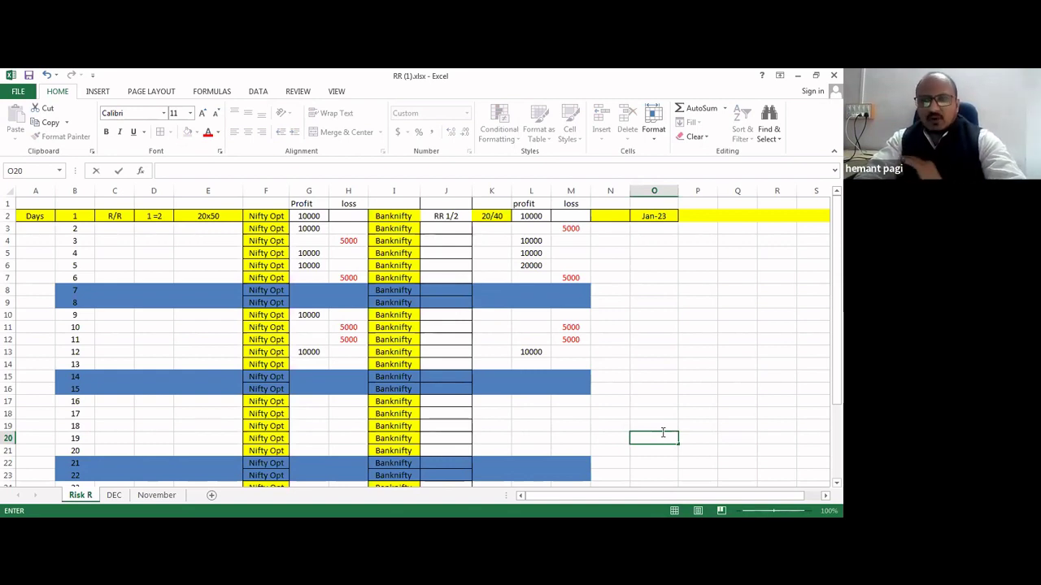
text(10/)
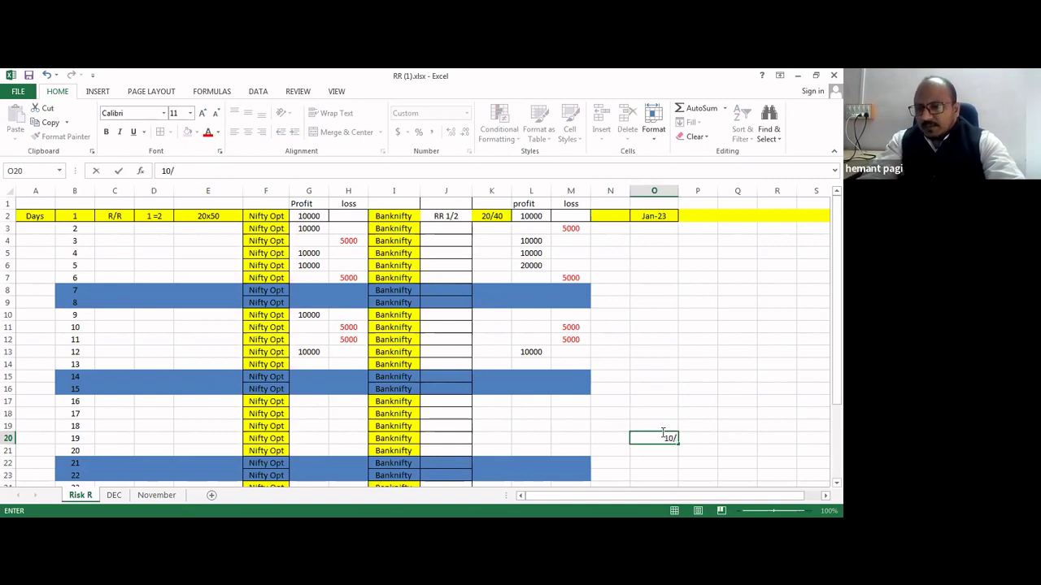
text(20)
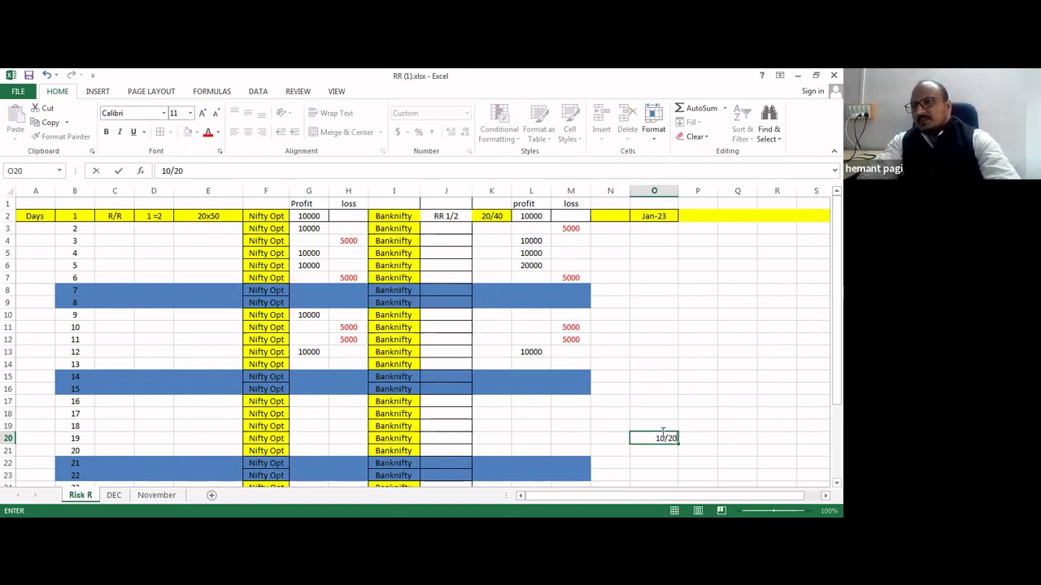
click(706, 448)
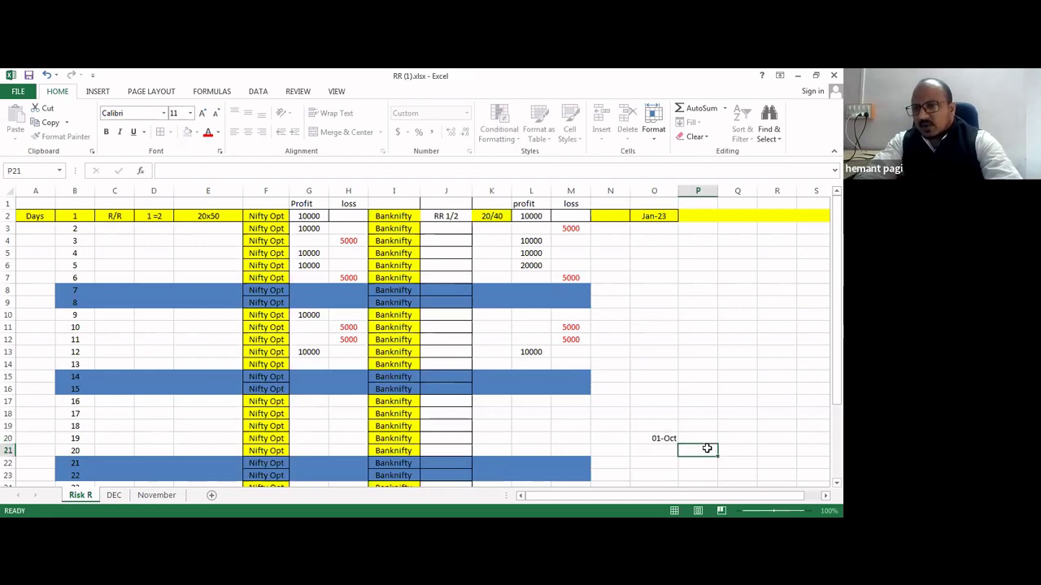
- Replace the entry in cell O20 with the text "10 Points"
click(663, 439)
key(BackSpace)
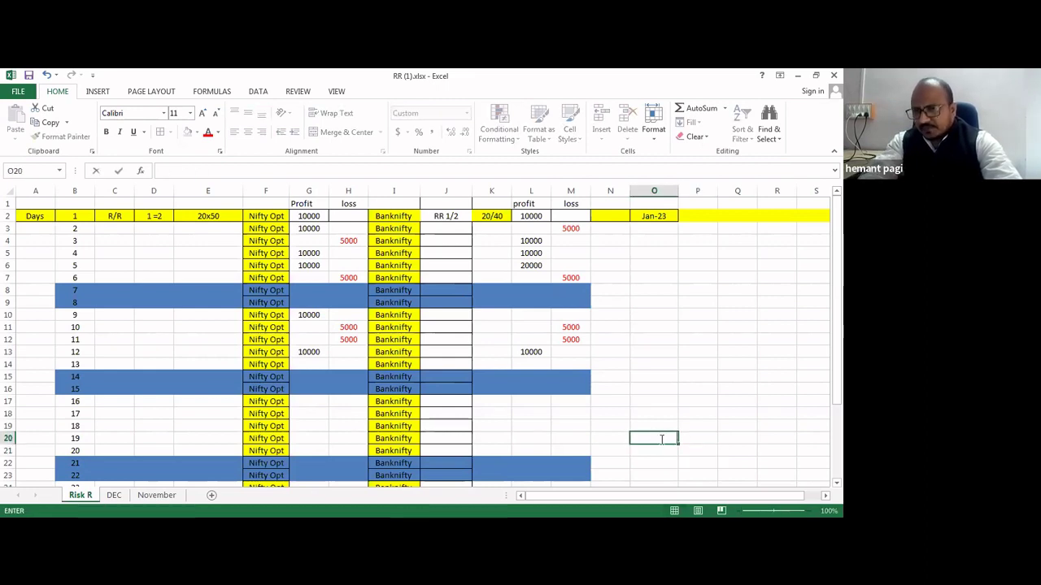
text(10)
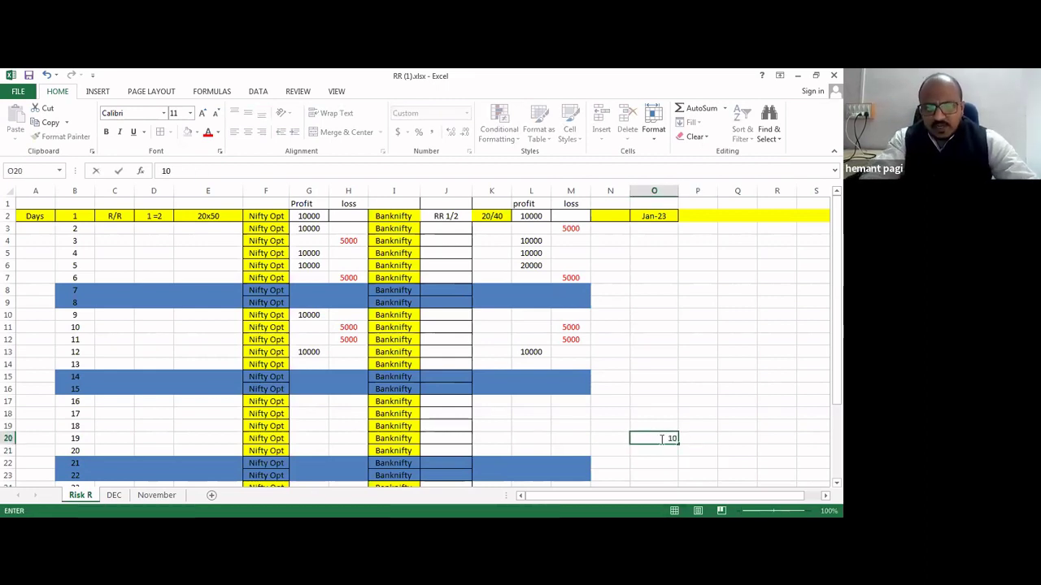
text( Poinmts)
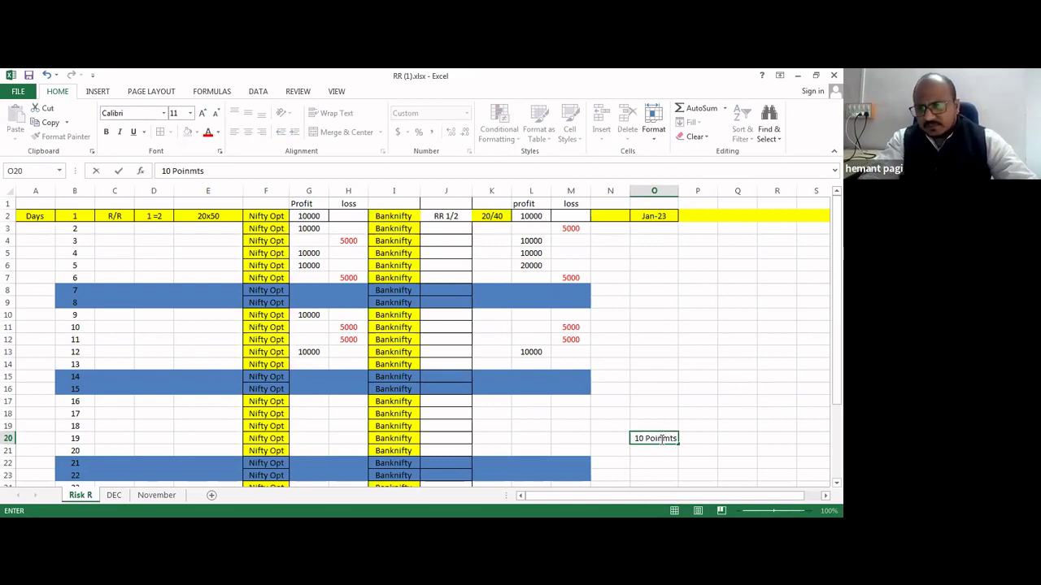
key(BackSpace)
key(BackSpace)
key(BackSpace)
key(BackSpace)
text(nts)
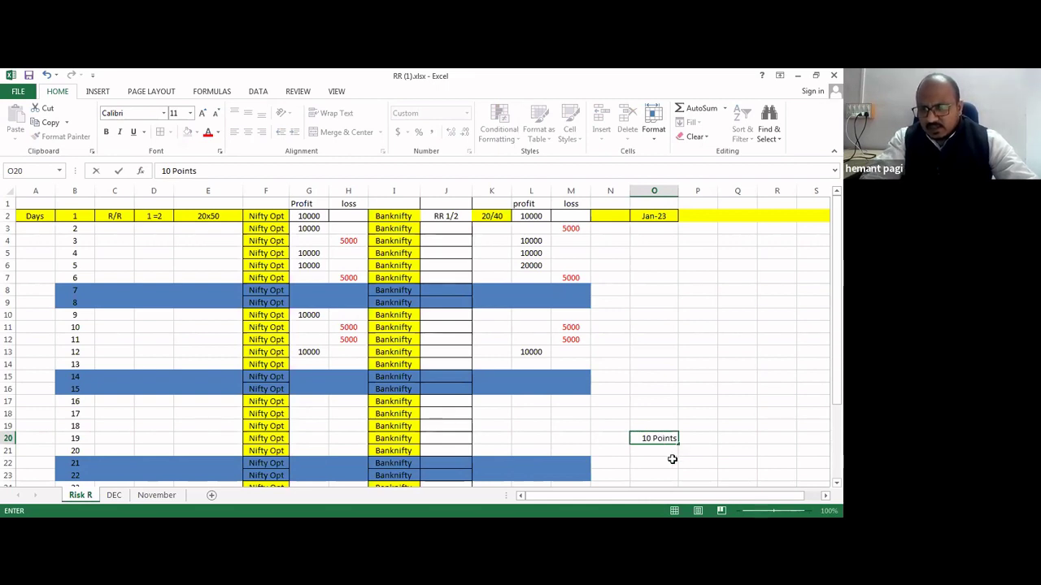
- Enter the label SL in cell O21, directly below "10 Points"
click(652, 447)
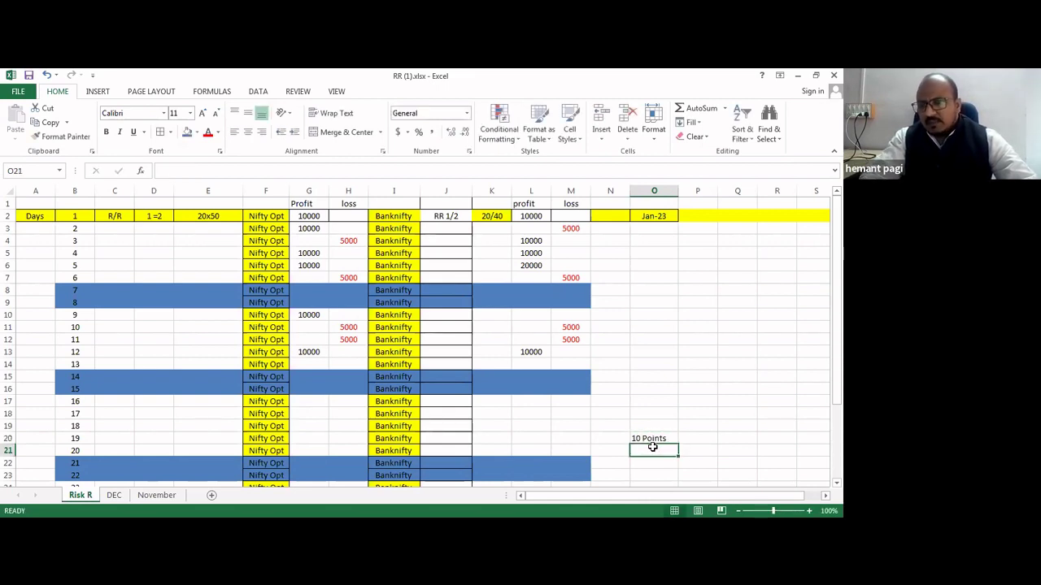
text(SL)
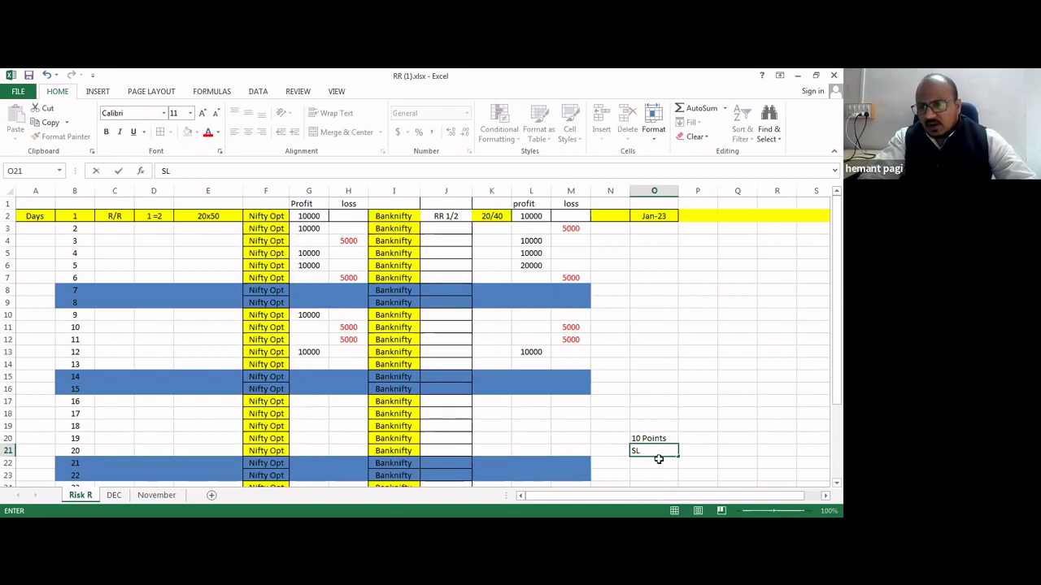
click(654, 463)
text(P)
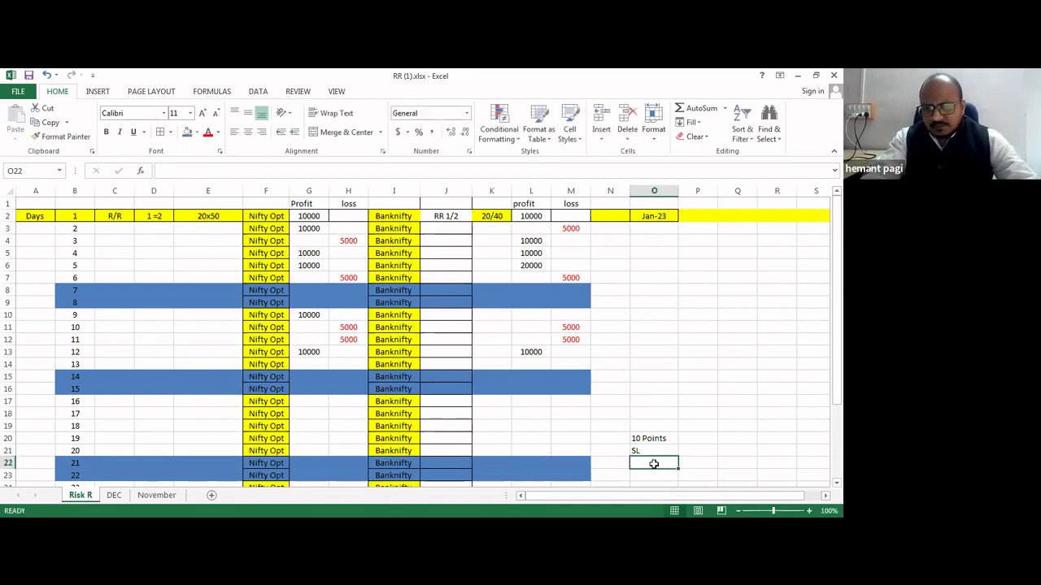
text(rofit)
text( 20)
key(BackSpace)
key(BackSpace)
key(BackSpace)
key(BackSpace)
key(BackSpace)
key(BackSpace)
key(BackSpace)
key(BackSpace)
key(BackSpace)
- Enter 20 in cell O22, below the SL label
text(20)
click(693, 458)
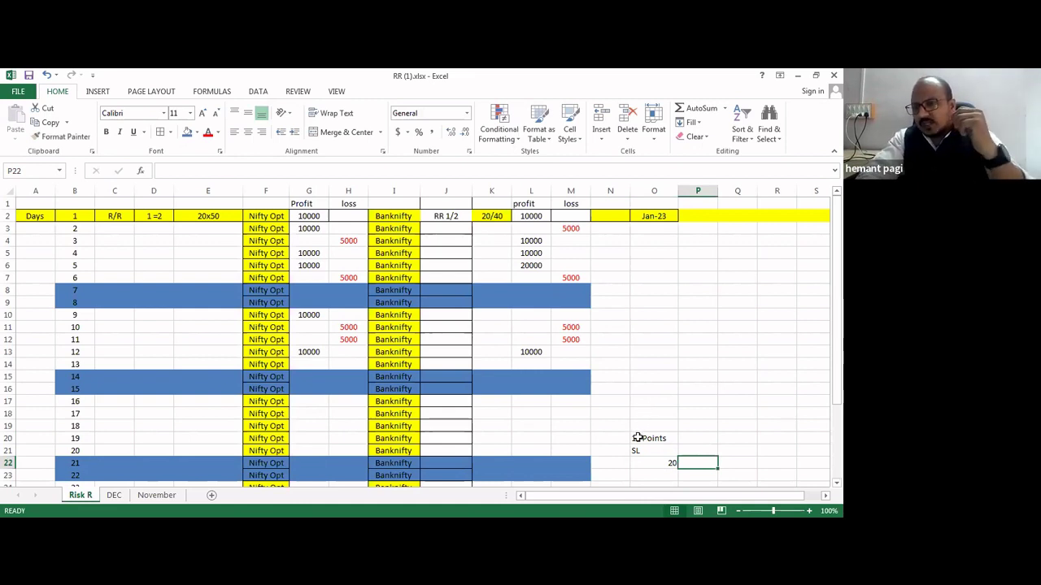
click(658, 462)
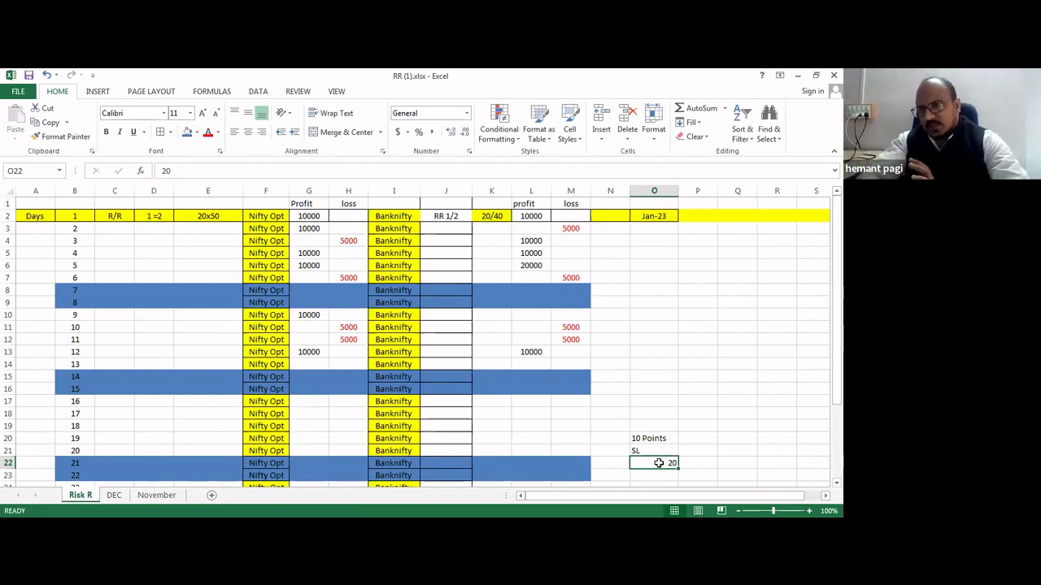
text(20)
click(541, 412)
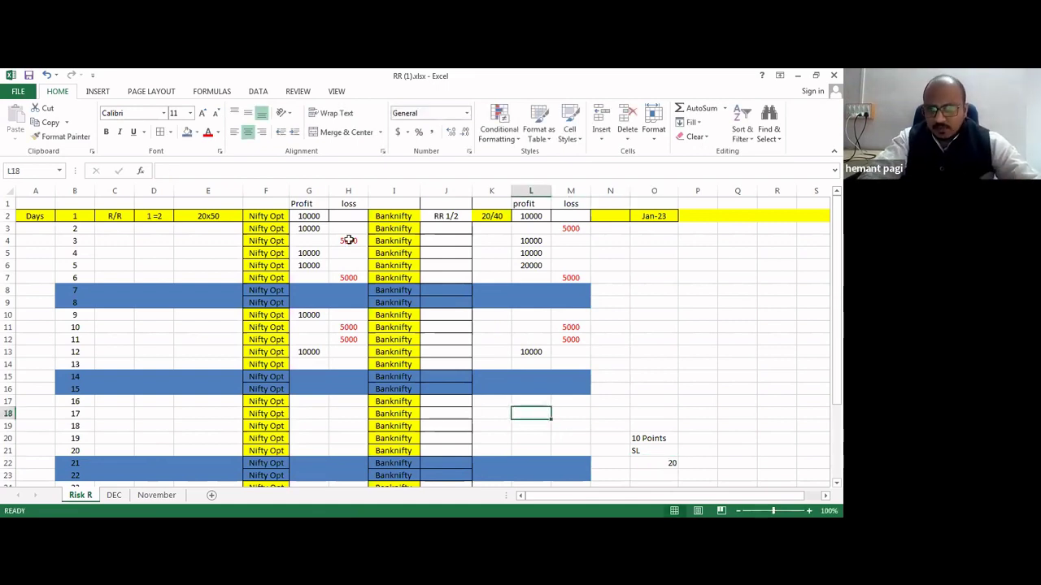
- Review the Nifty ratio in E2, then select the profit entries G2:G15 and loss column H to check their sums
click(311, 203)
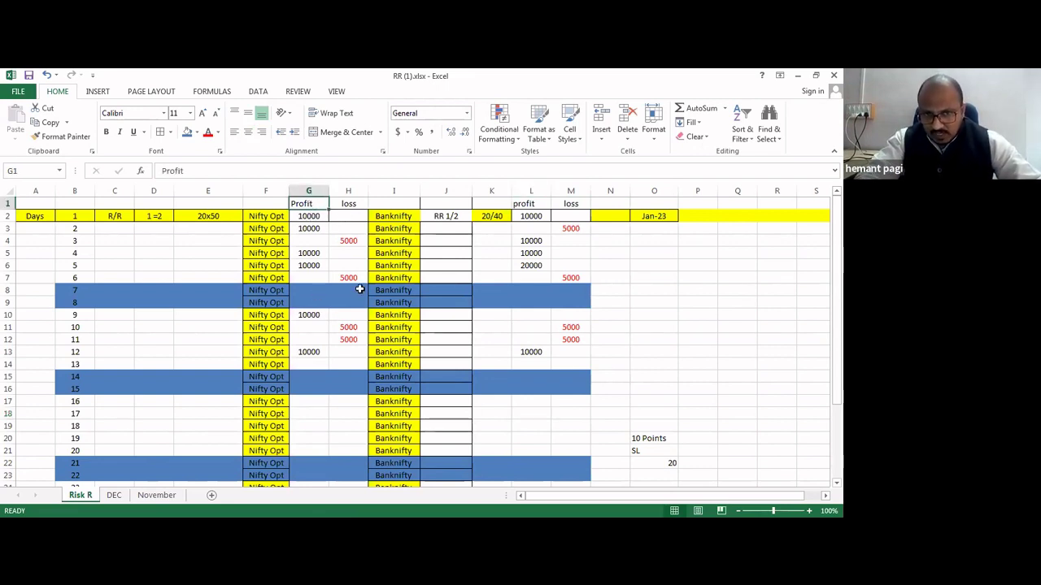
click(195, 216)
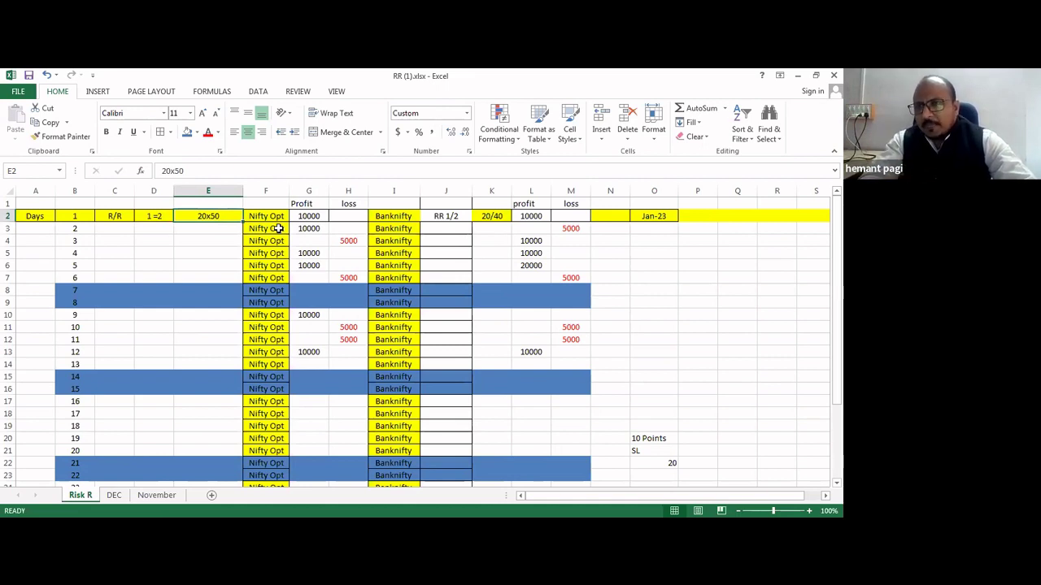
click(317, 218)
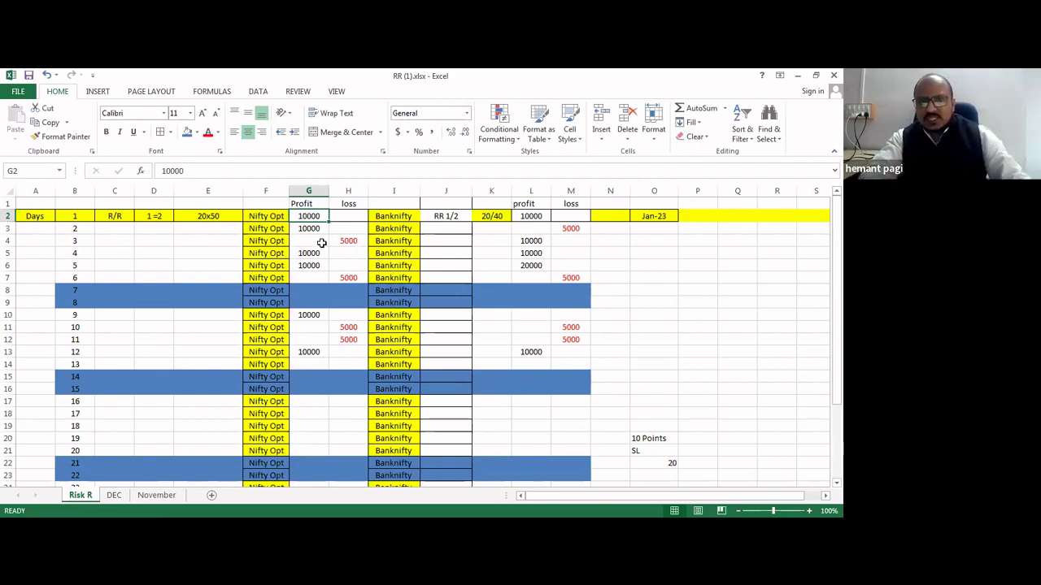
click(403, 275)
drag(301, 211, 314, 374)
mouse_move(836, 201)
mouse_down()
mouse_move(836, 276)
mouse_move(836, 203)
mouse_up()
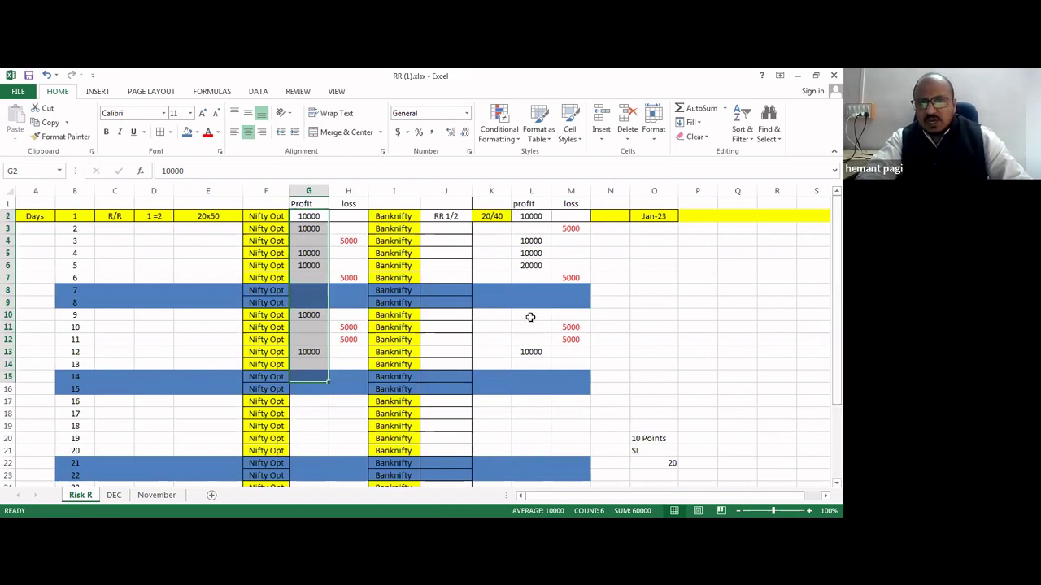
click(348, 191)
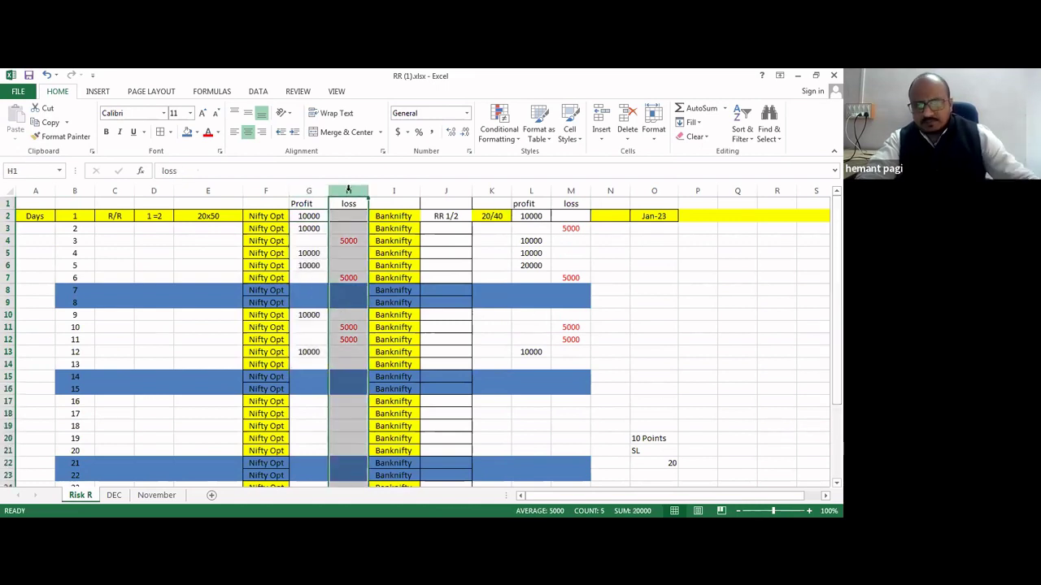
click(682, 335)
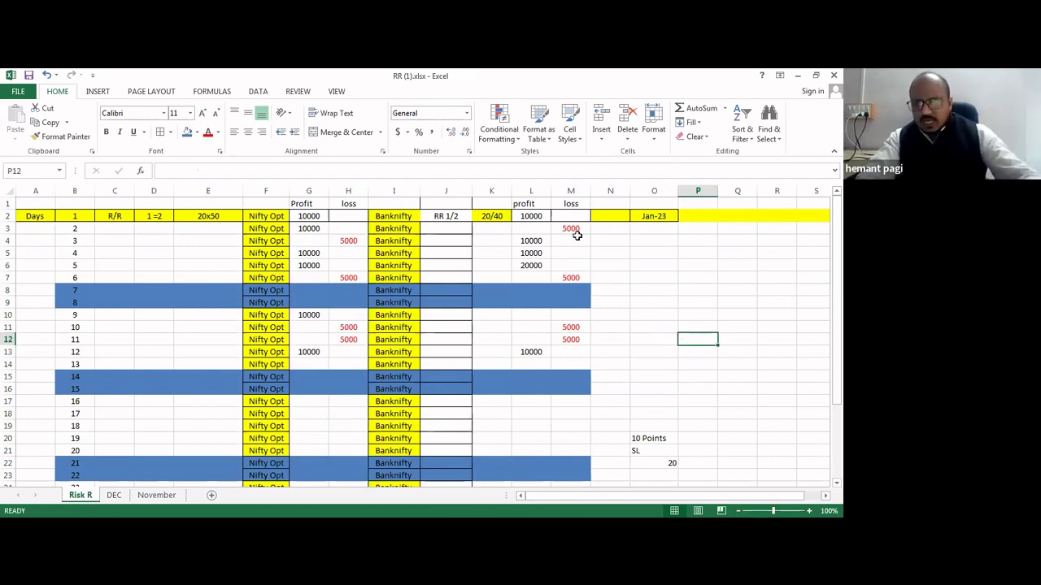
- Select the Banknifty profit entries from L2 down and the loss entries M3:M13 to check their sums
click(532, 202)
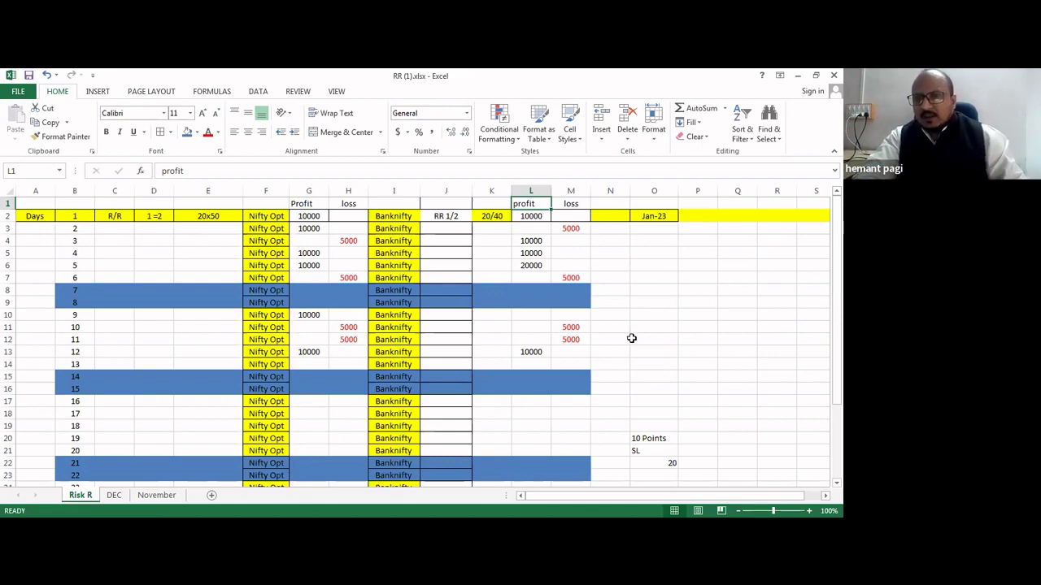
click(631, 339)
drag(531, 215, 539, 355)
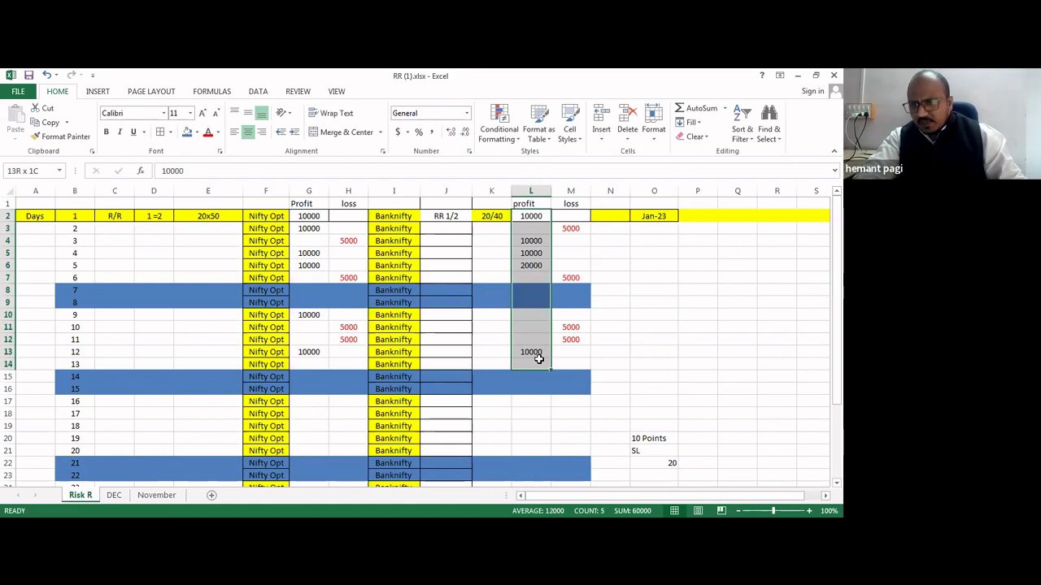
drag(572, 228, 579, 352)
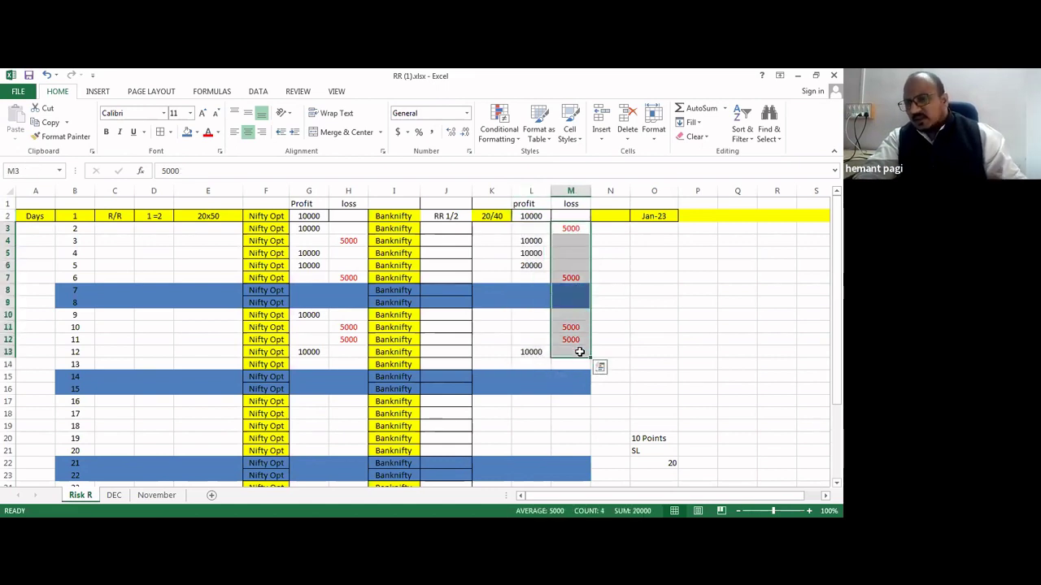
click(633, 353)
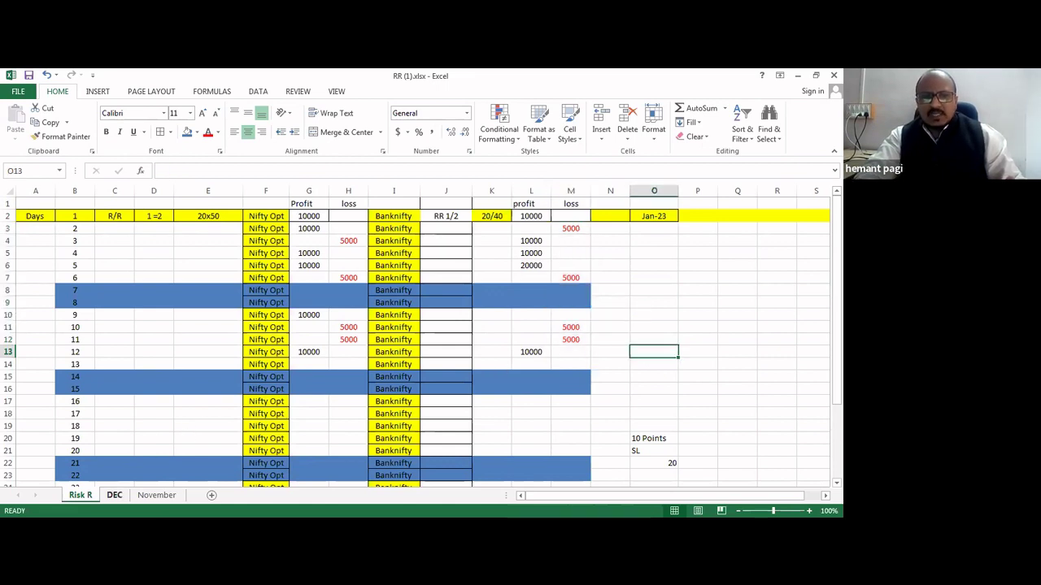
- On the DEC sheet, select the Nifty profits G2:G32 and examine the loss total in H34 and the net in H40
click(113, 495)
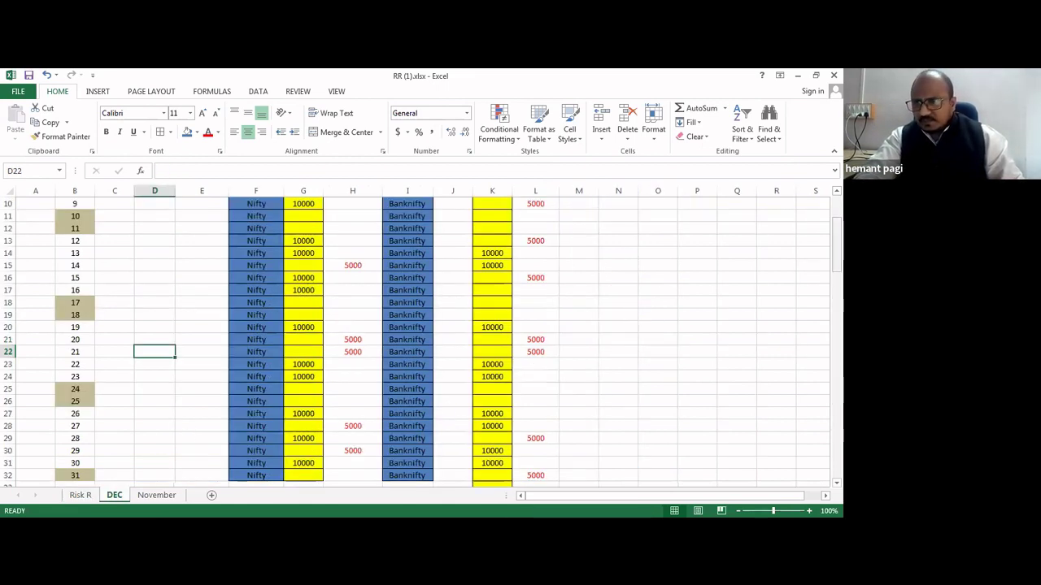
scroll(416, 338, up, 3)
drag(307, 221, 309, 481)
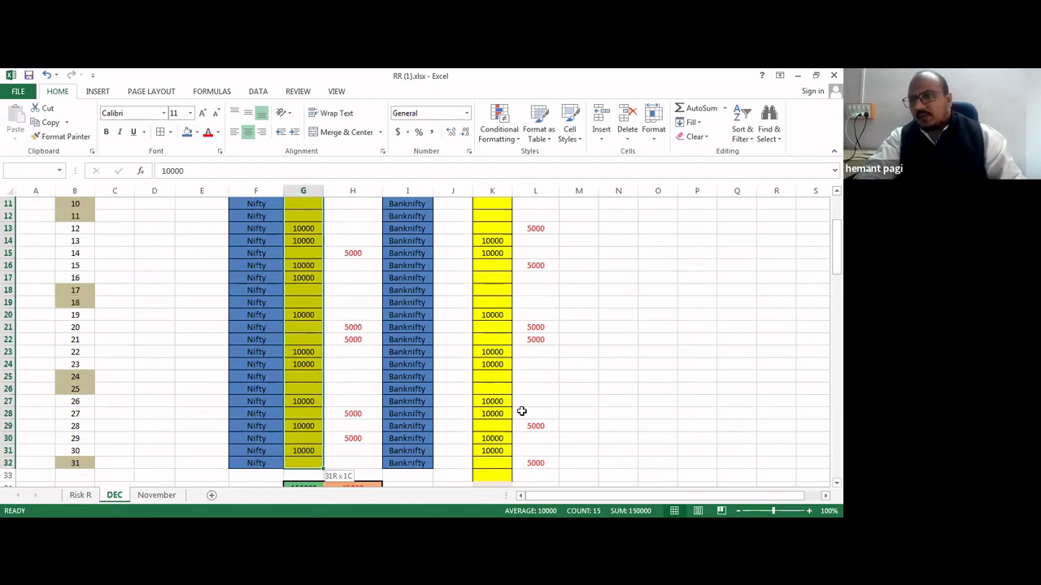
drag(836, 244, 837, 262)
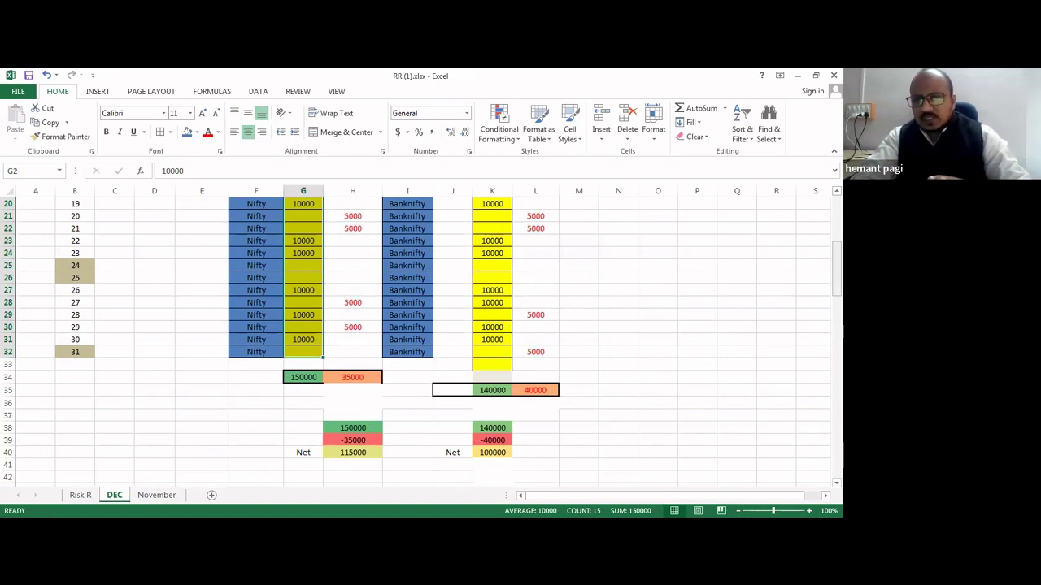
click(357, 378)
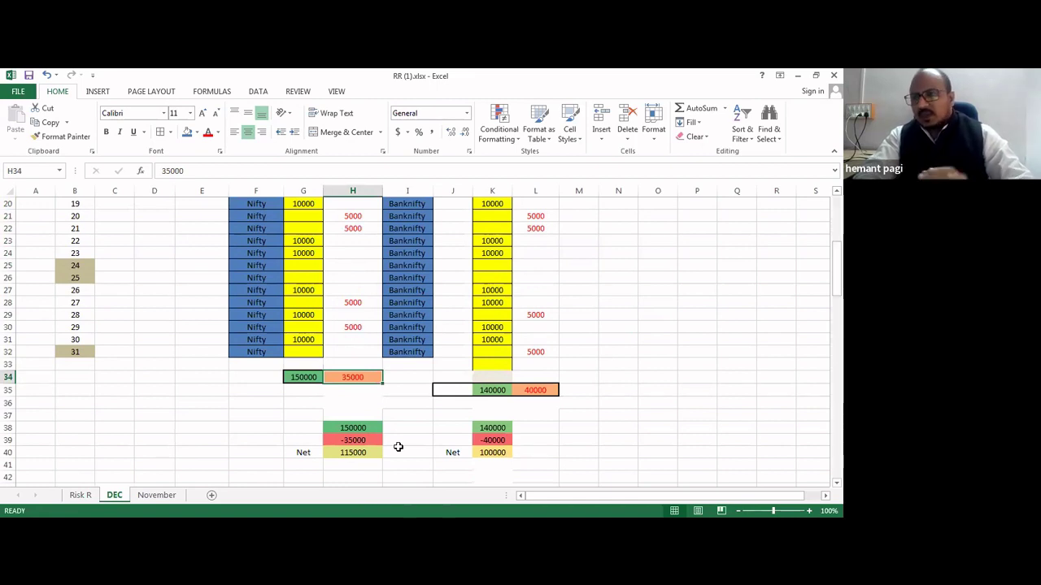
click(348, 456)
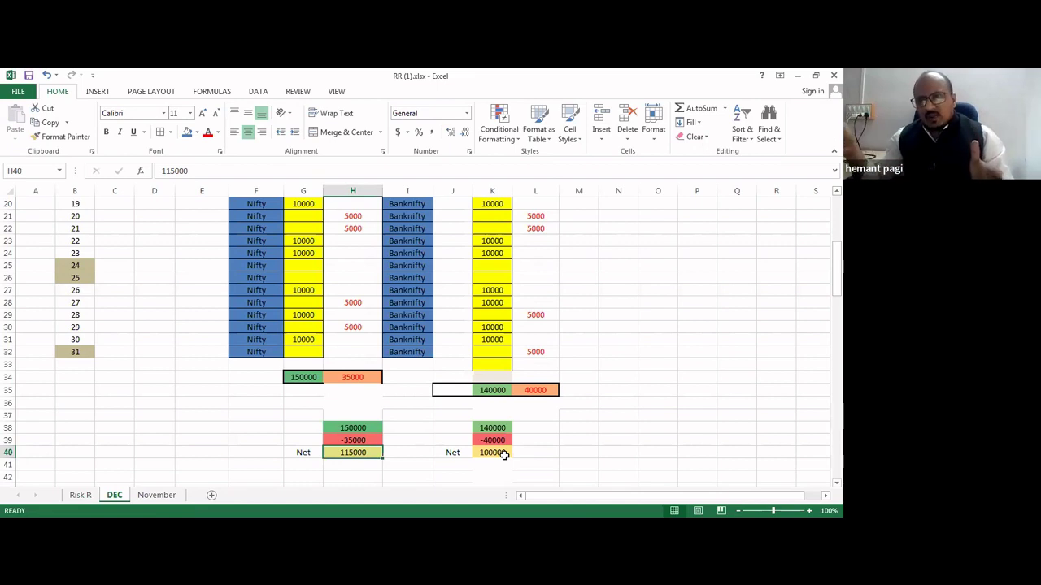
- Examine the Banknifty net in K40 on the DEC sheet, then review the November sheet's profit and loss entries and totals
click(504, 455)
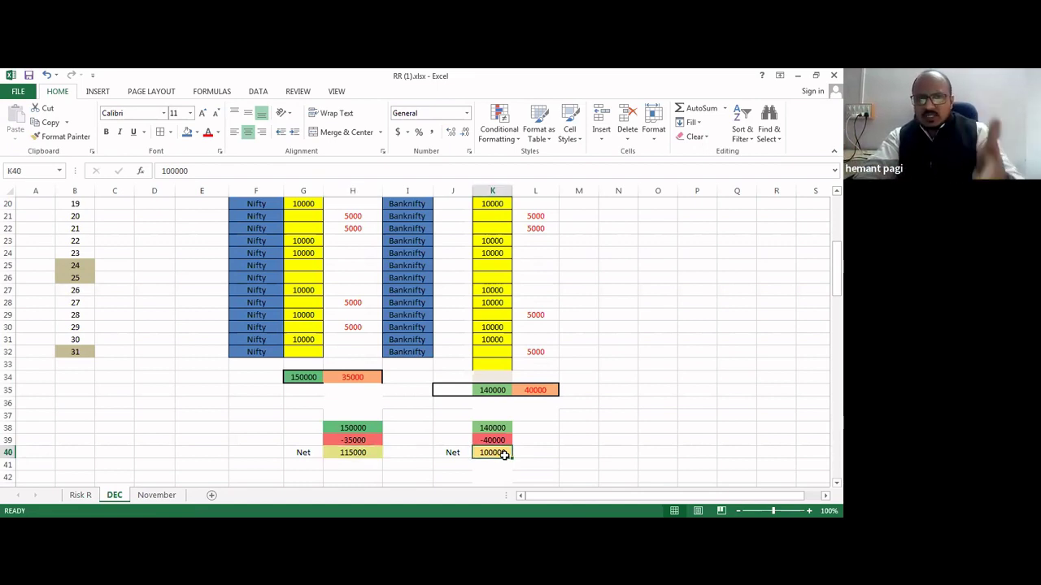
click(157, 495)
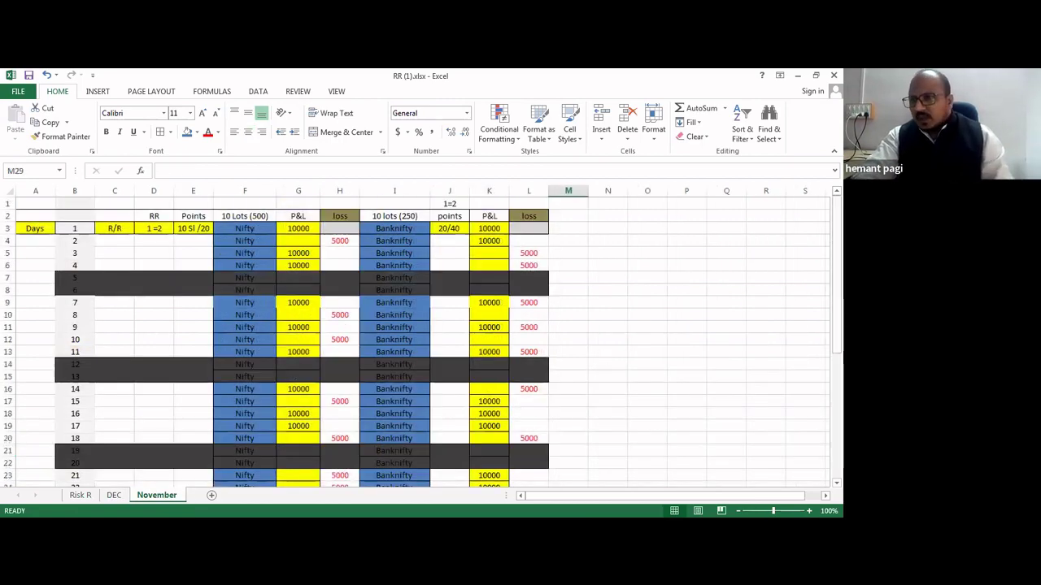
drag(837, 338, 837, 451)
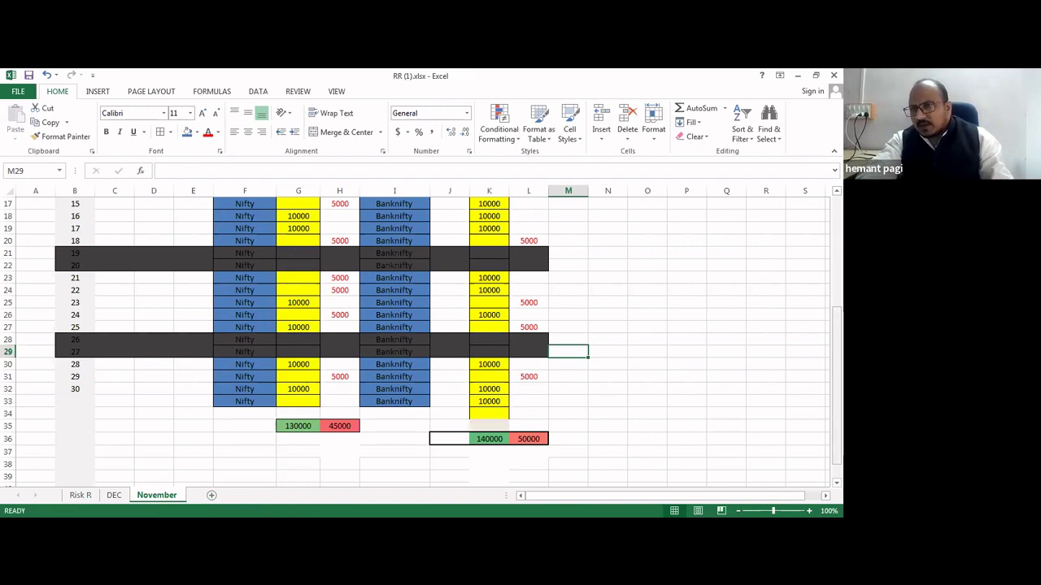
scroll(423, 341, up, 5)
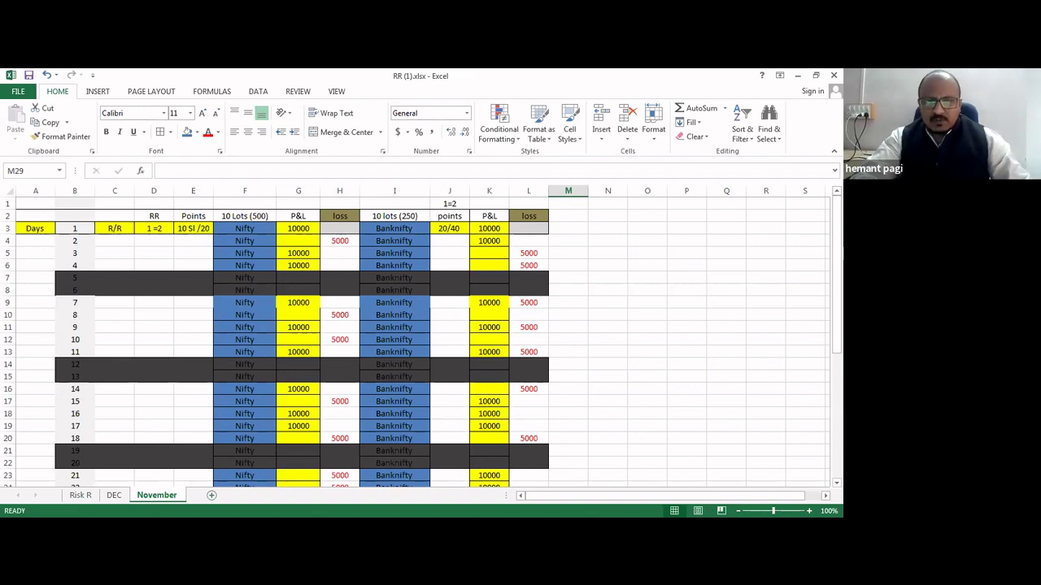
- Add a new worksheet to the workbook and enter 1000 in cell A1
click(211, 495)
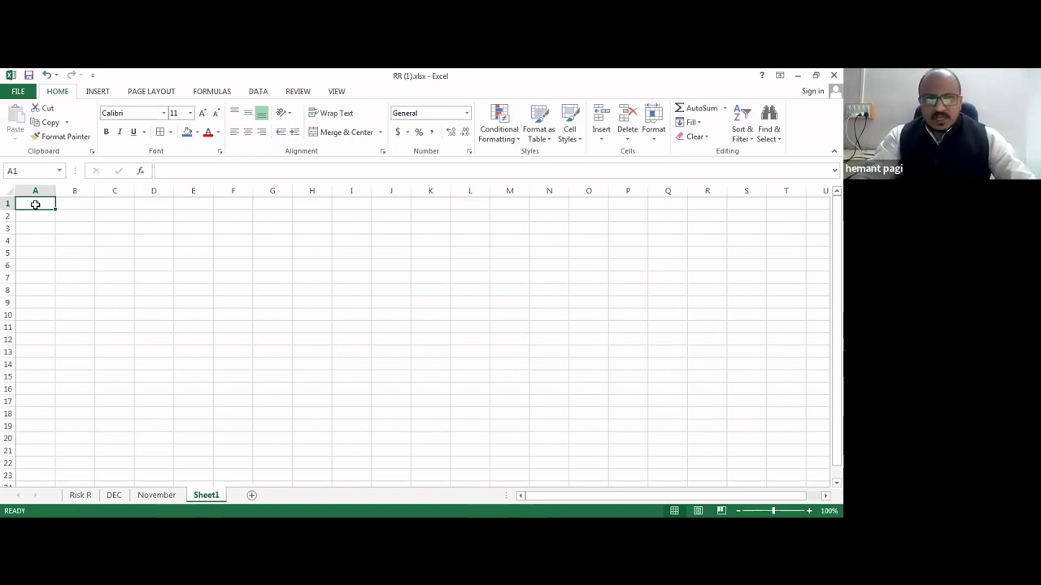
text(1000)
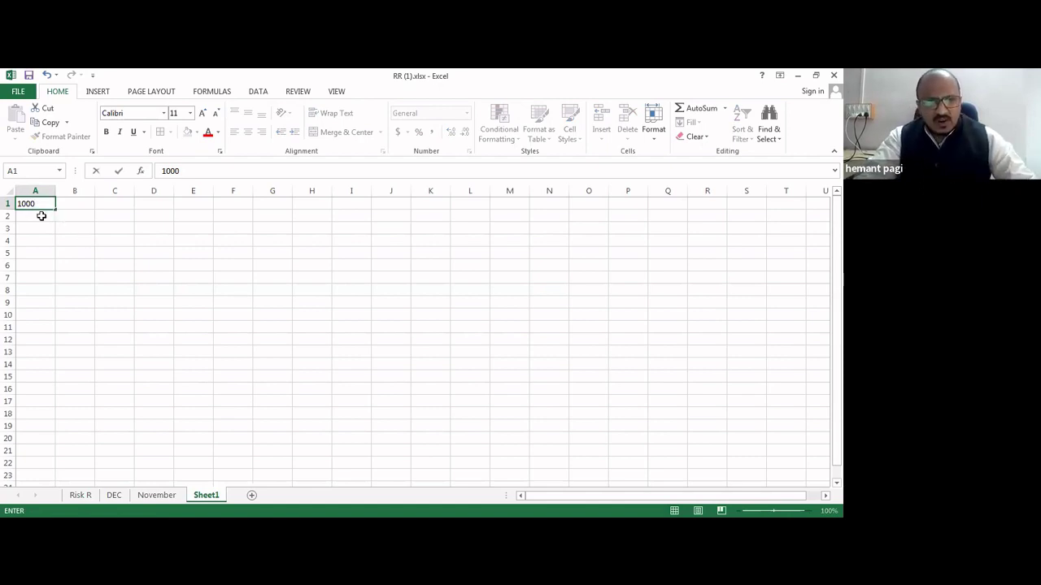
click(41, 213)
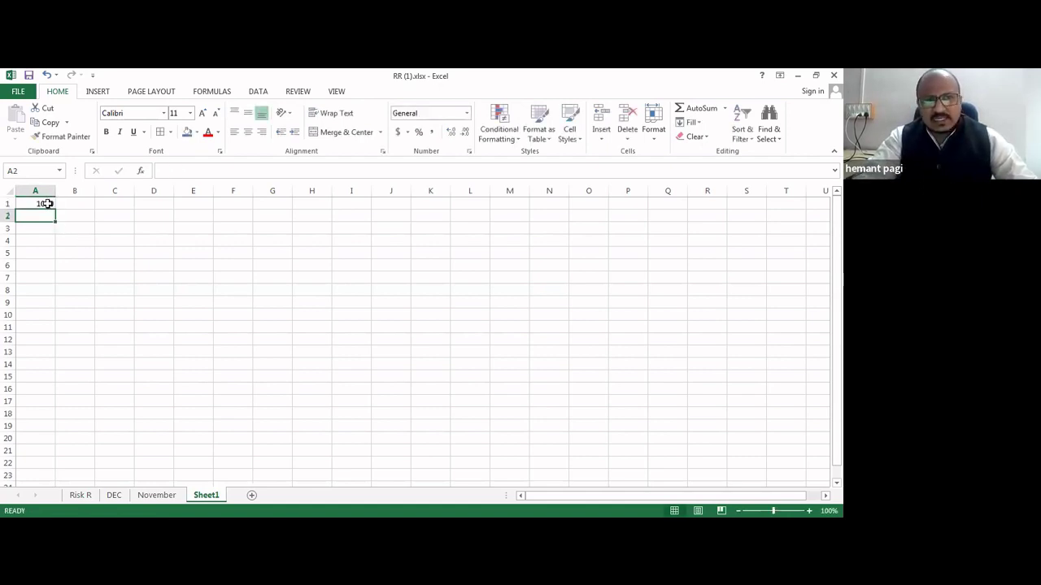
click(47, 203)
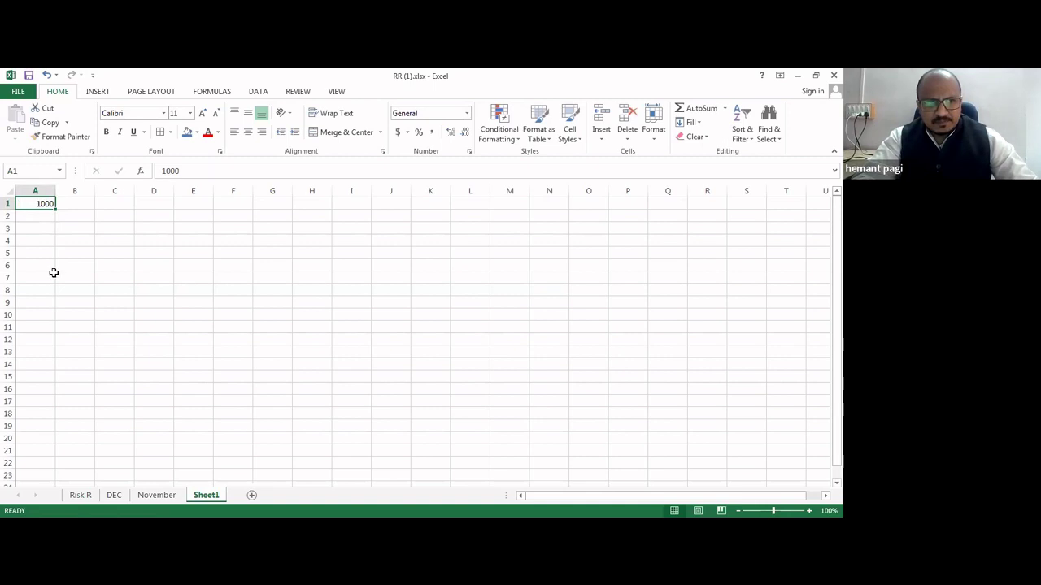
- Fill the 1000 from A1 down column A through row 24
drag(49, 215, 54, 317)
click(127, 289)
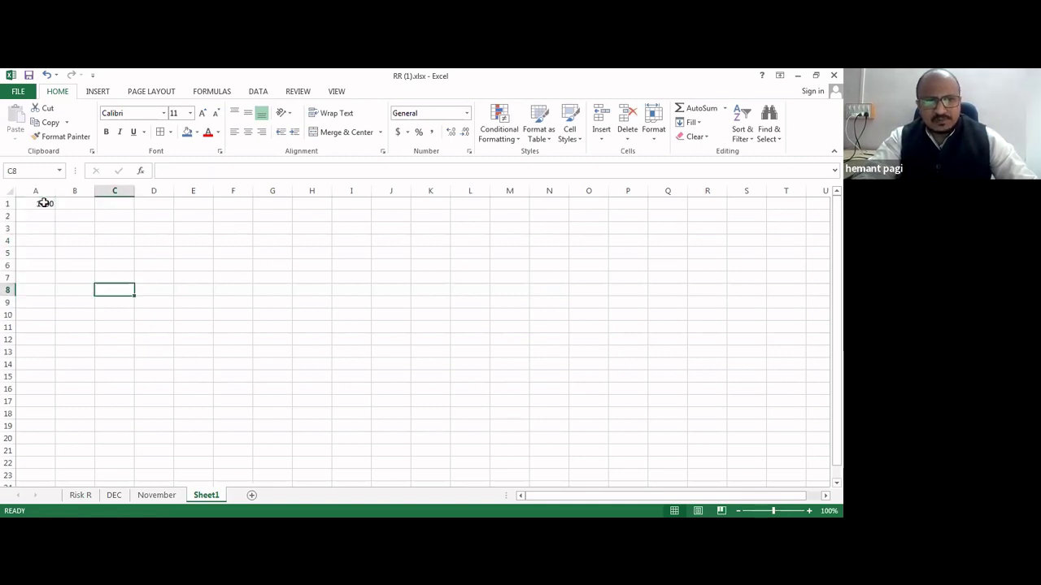
click(43, 203)
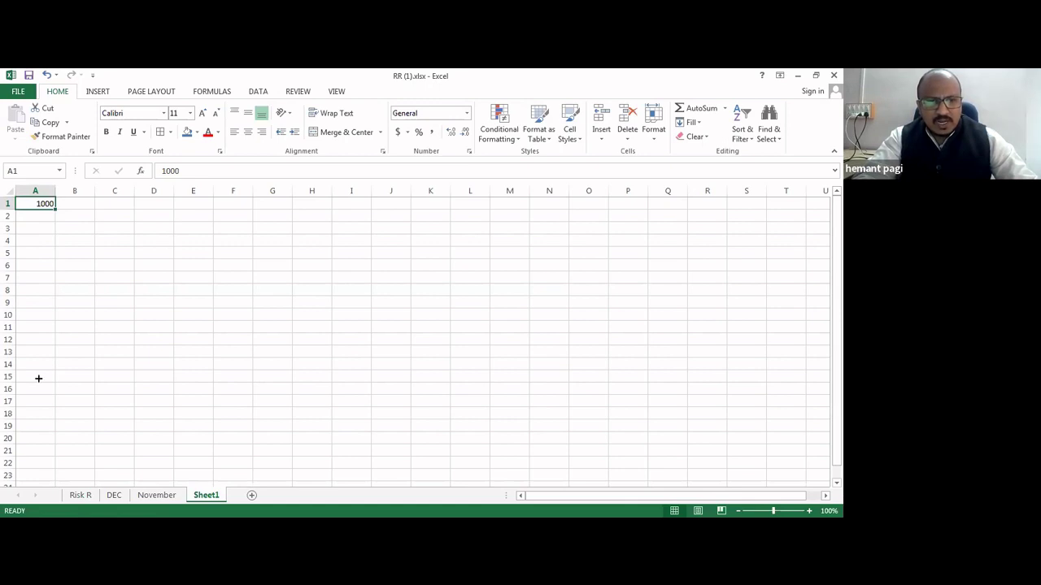
drag(38, 378, 37, 377)
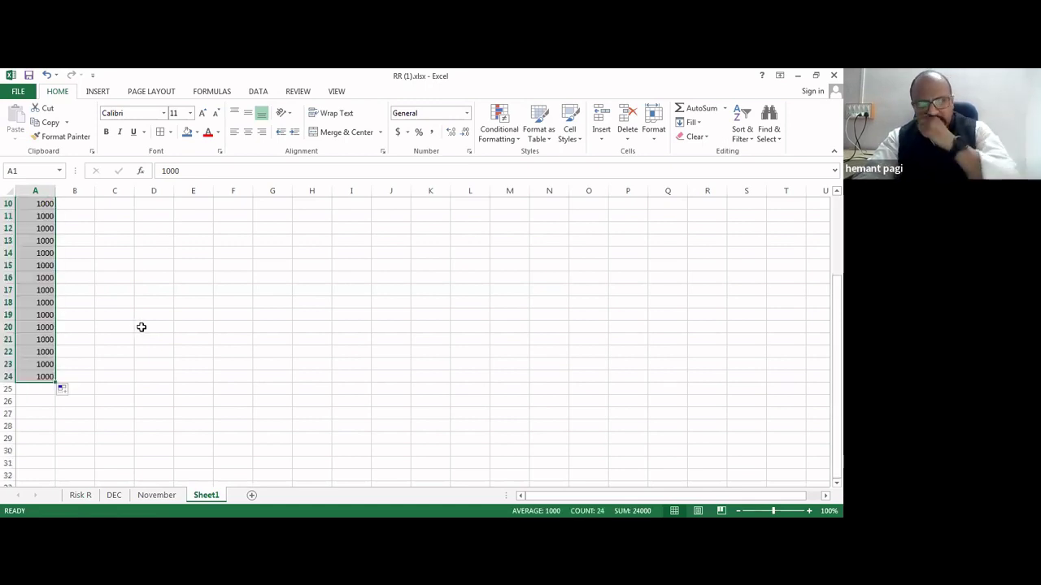
click(141, 327)
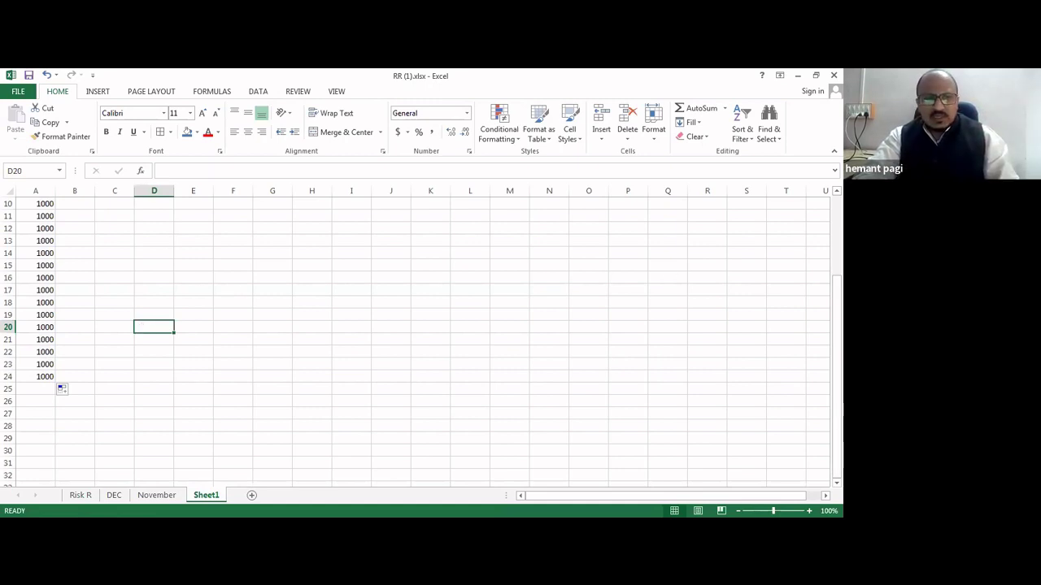
scroll(416, 337, up, 3)
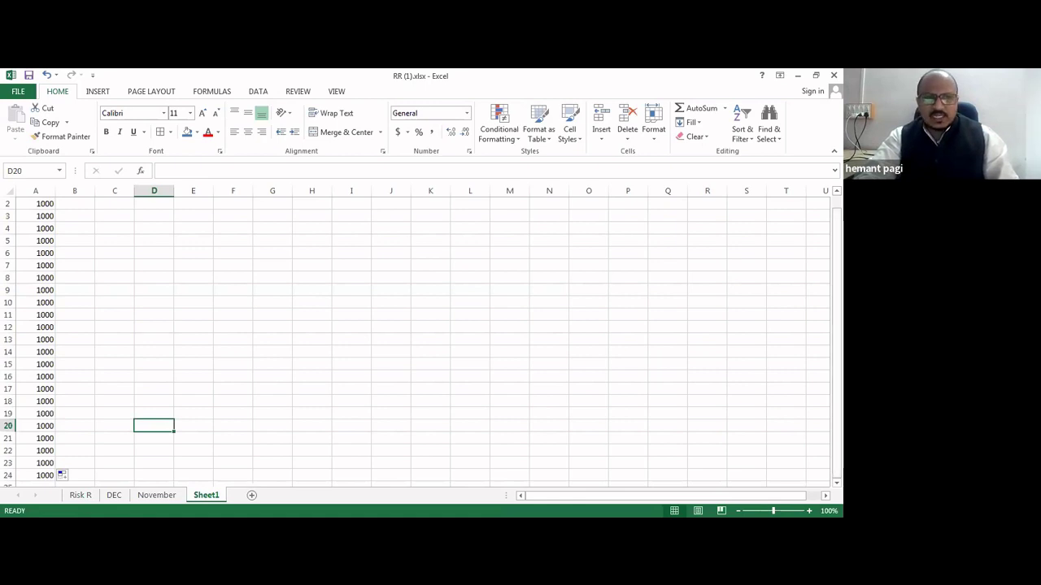
scroll(45, 203, up, 1)
click(45, 203)
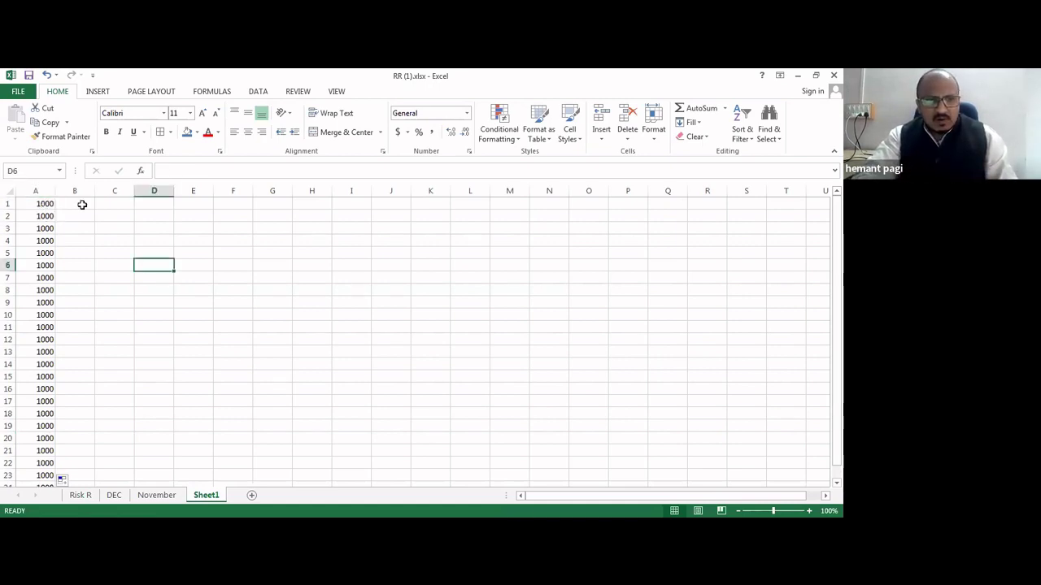
click(49, 216)
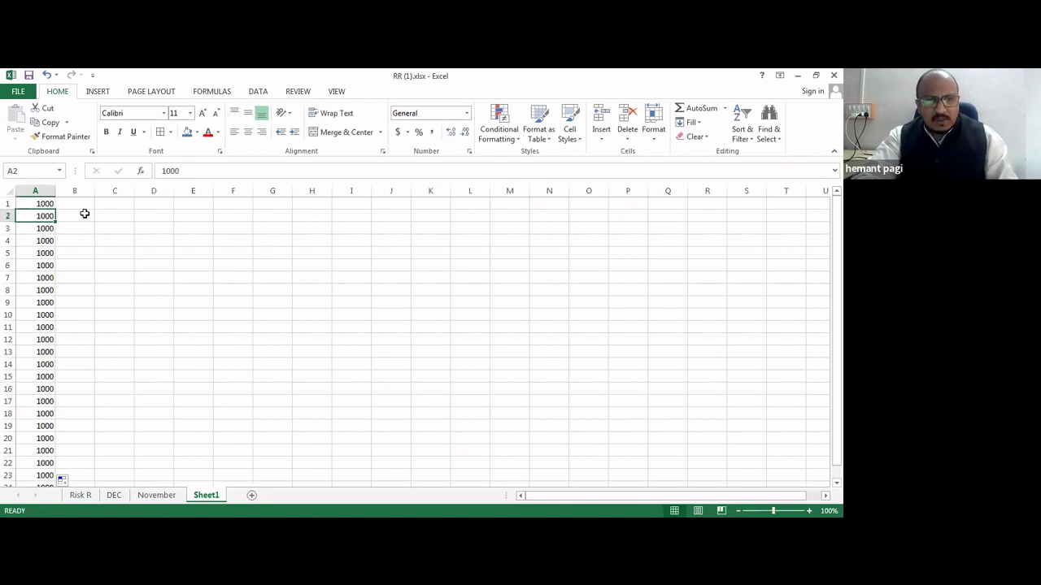
click(81, 290)
click(171, 290)
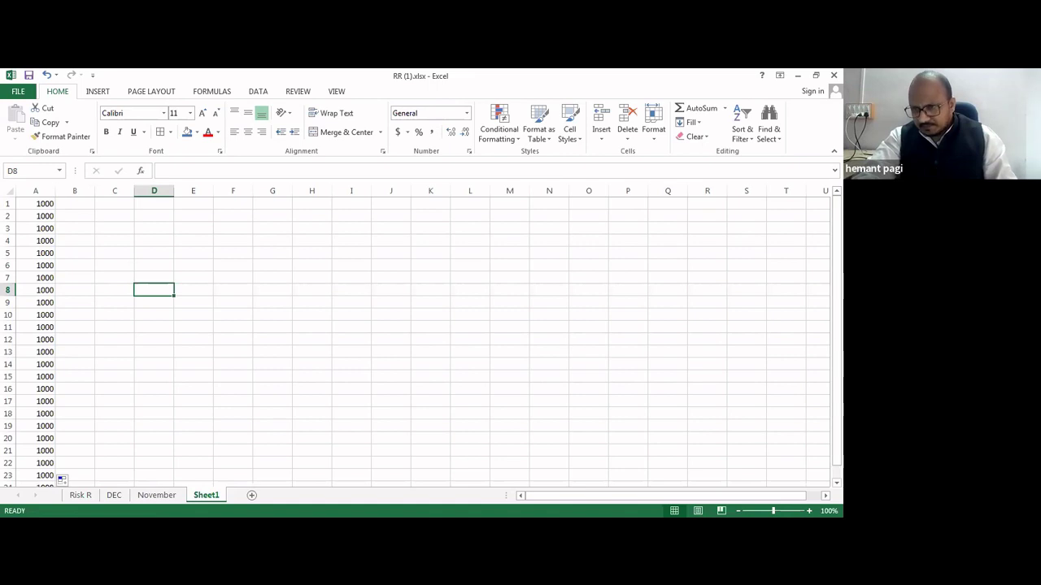
- Try to colour cells B12:B24 with a red fill
scroll(73, 329, down, 1)
drag(76, 327, 78, 473)
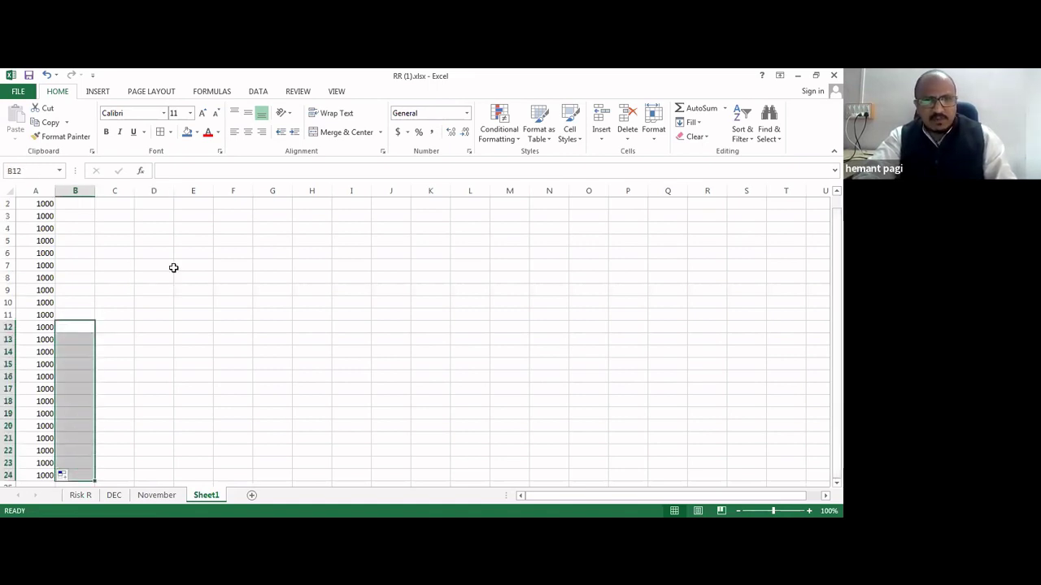
click(187, 133)
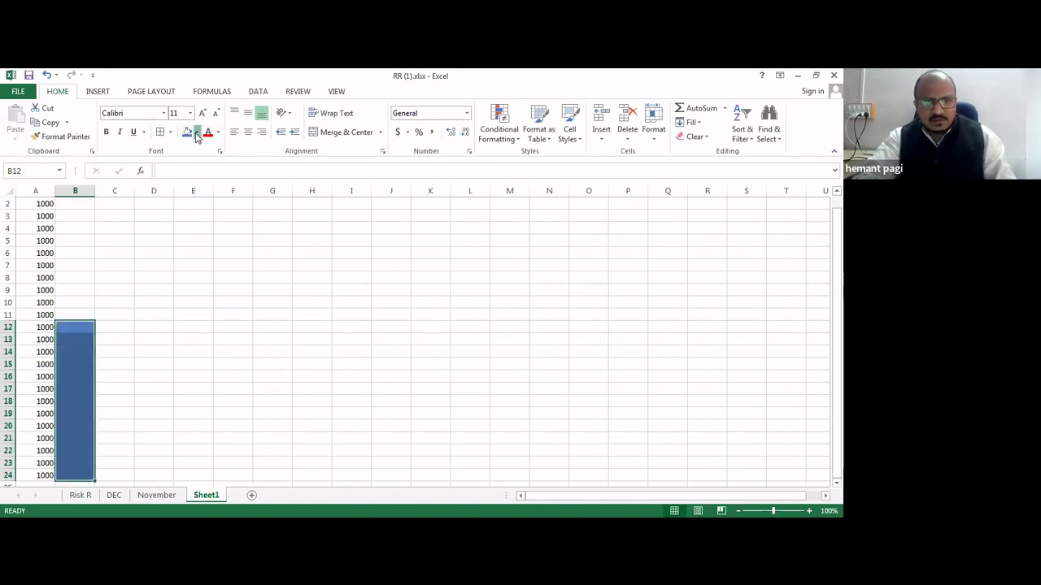
click(197, 134)
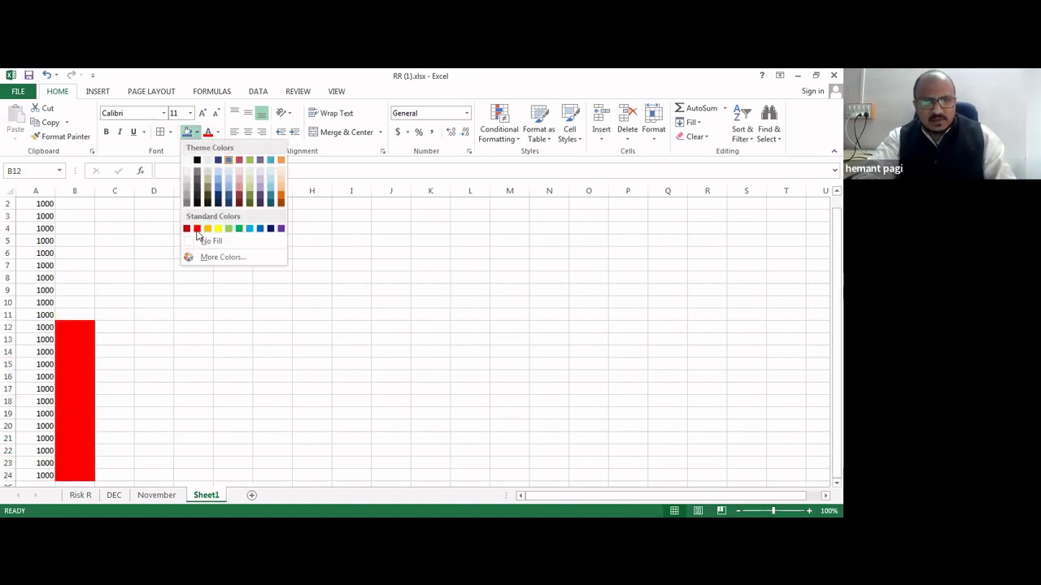
click(177, 326)
- Clear the values from cells A12:A24
drag(41, 327, 44, 478)
key(Delete)
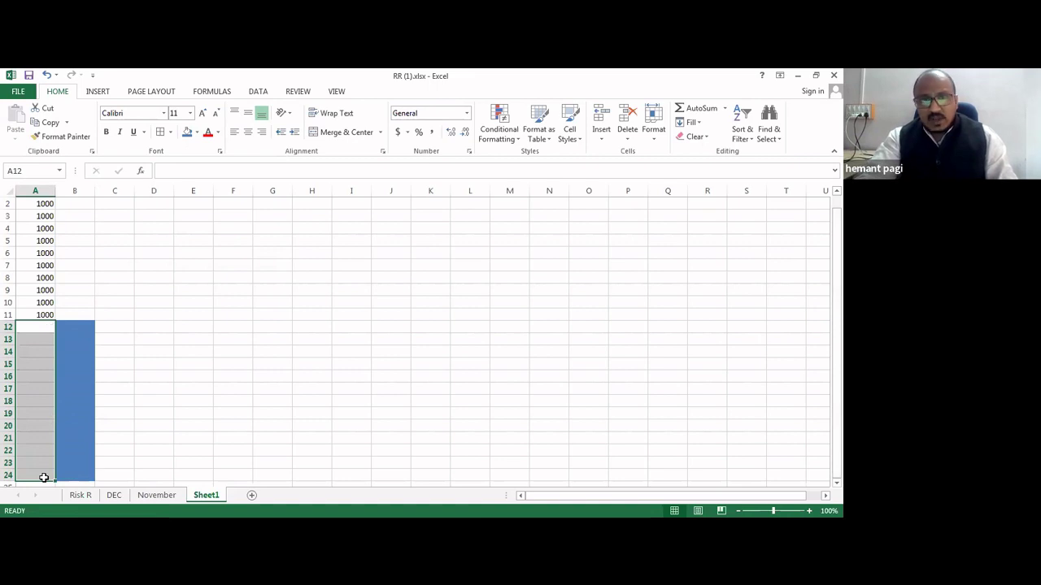
click(209, 438)
- Apply a standard red fill to the blue cells B12:B24
drag(73, 325, 77, 476)
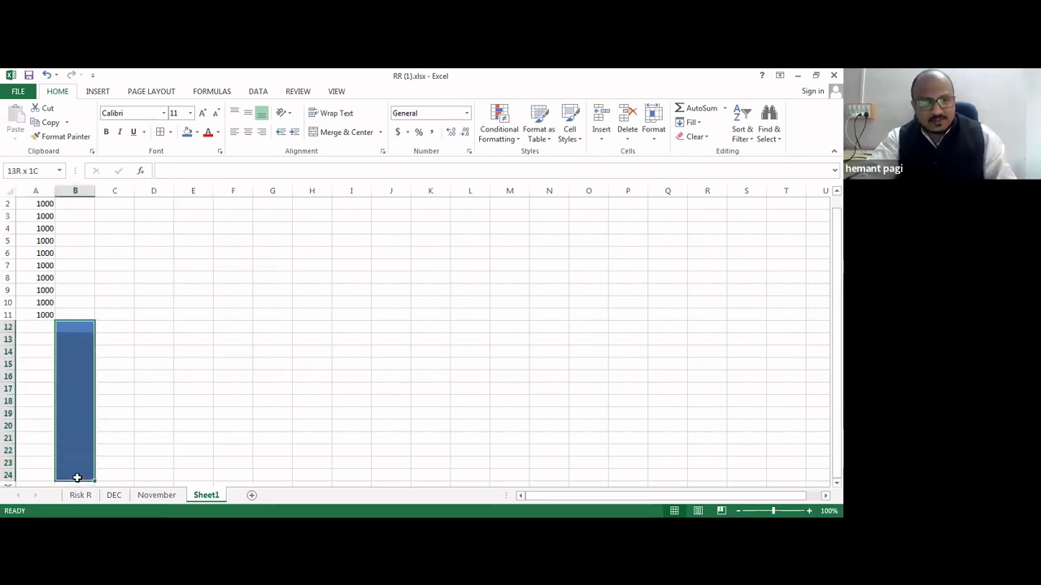
click(199, 133)
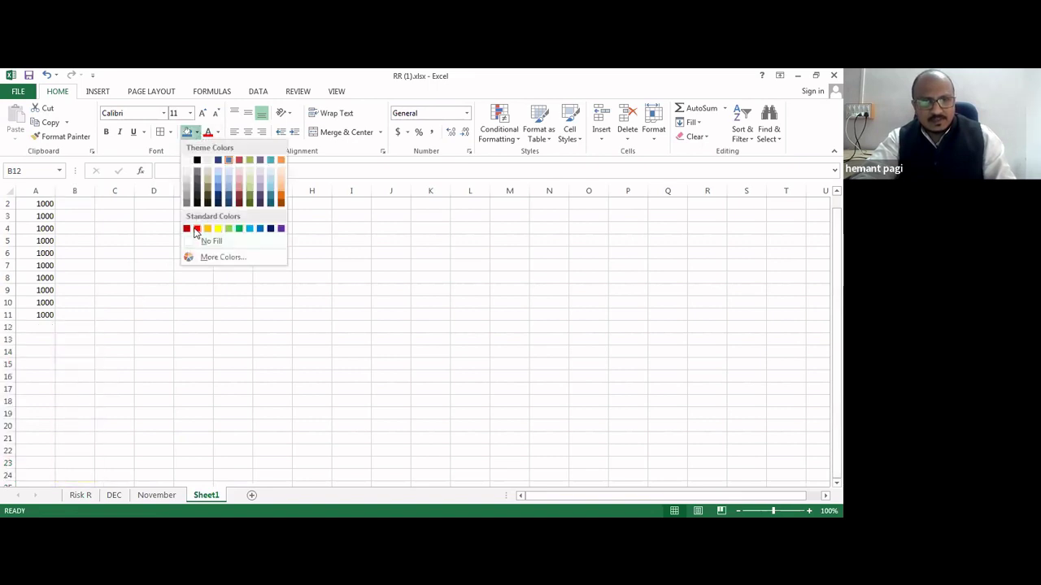
click(196, 229)
click(170, 302)
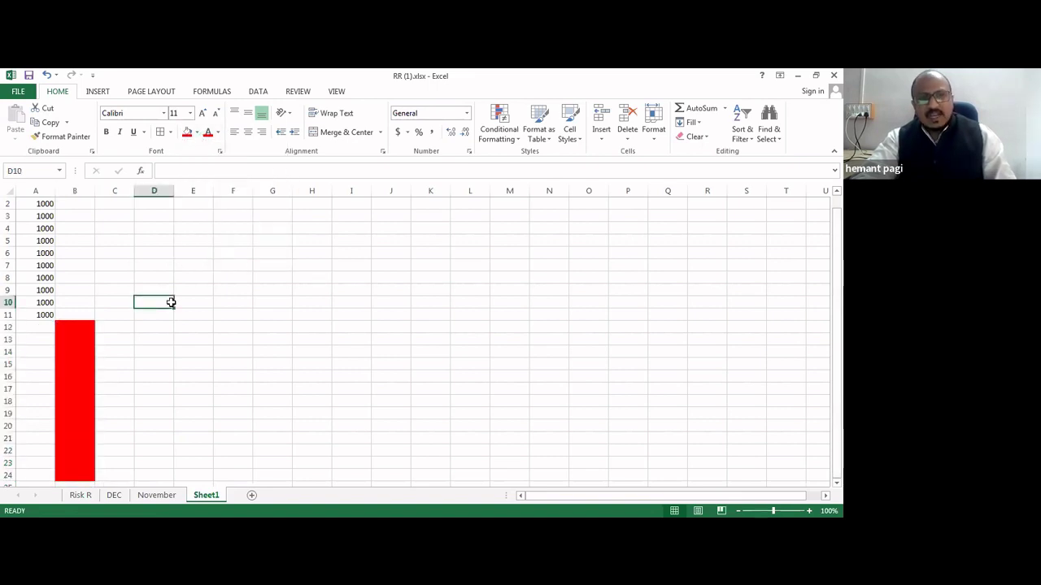
- Enter 500 in cell B12 and try to copy it down the red cells
click(72, 327)
text(500)
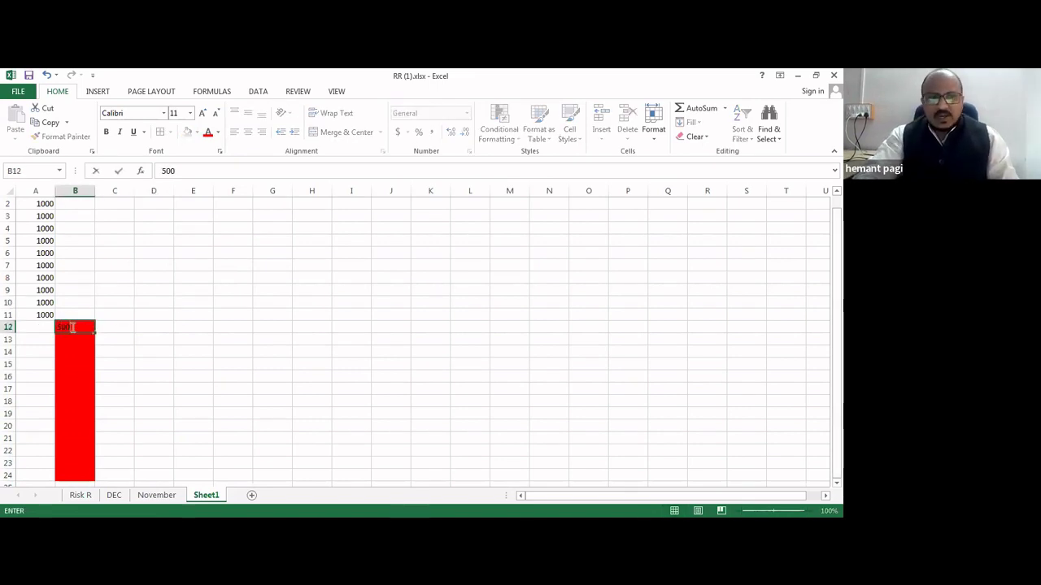
click(131, 380)
click(78, 325)
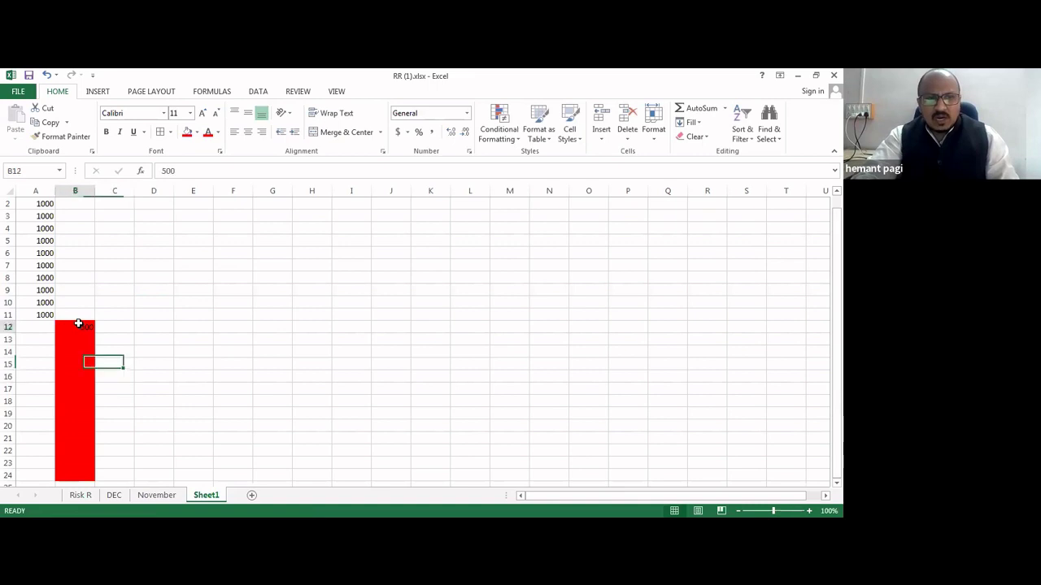
drag(92, 339, 89, 402)
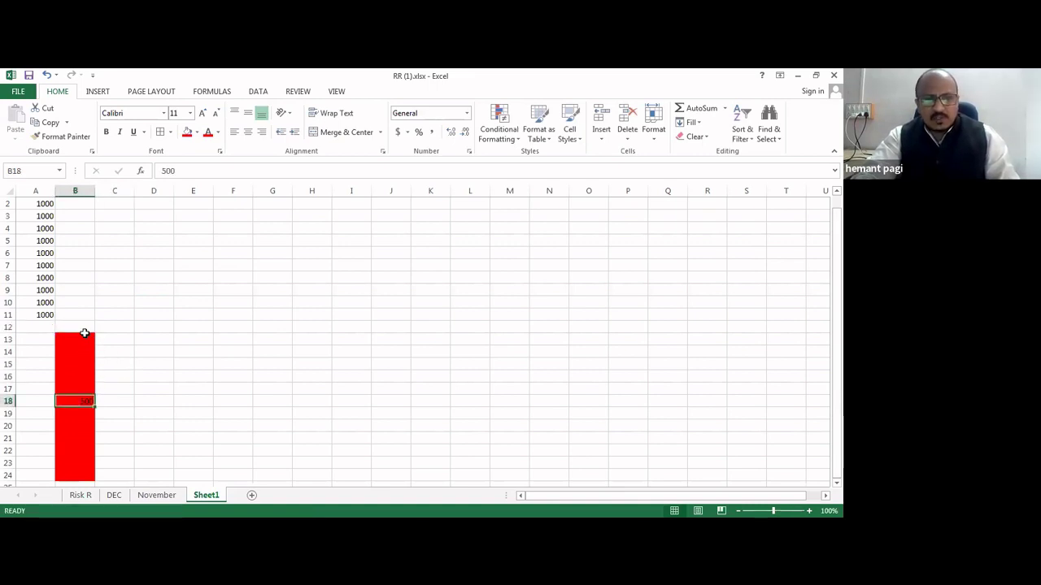
- Enter 500 in cell B13 and fill it down column B through row 24
click(86, 336)
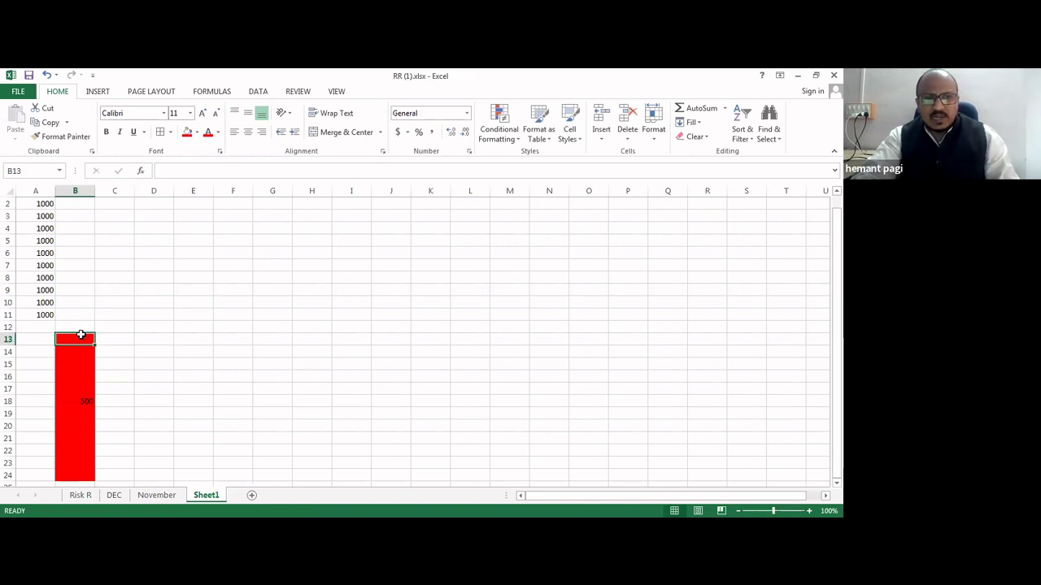
text(500)
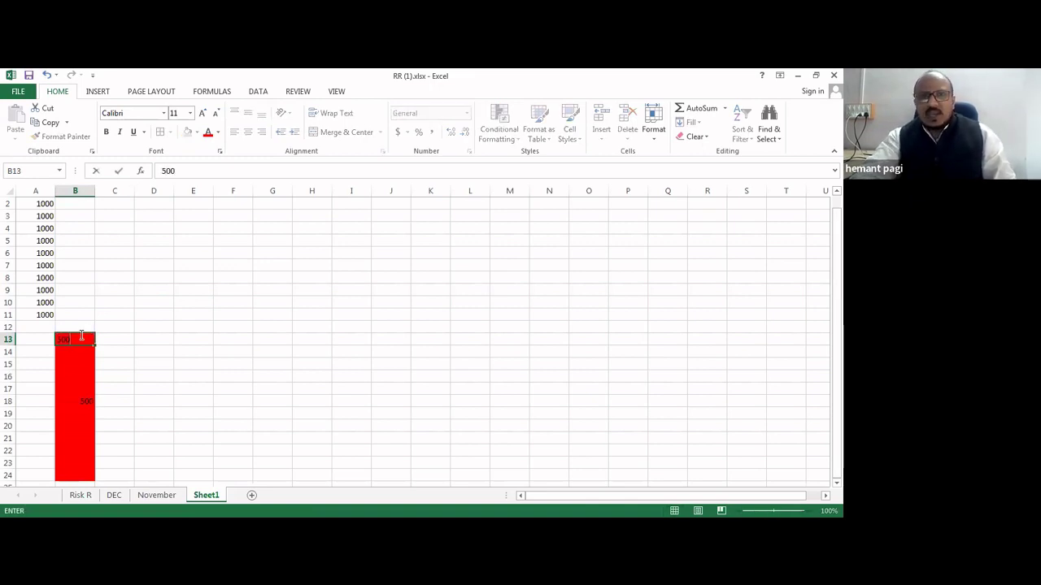
click(180, 350)
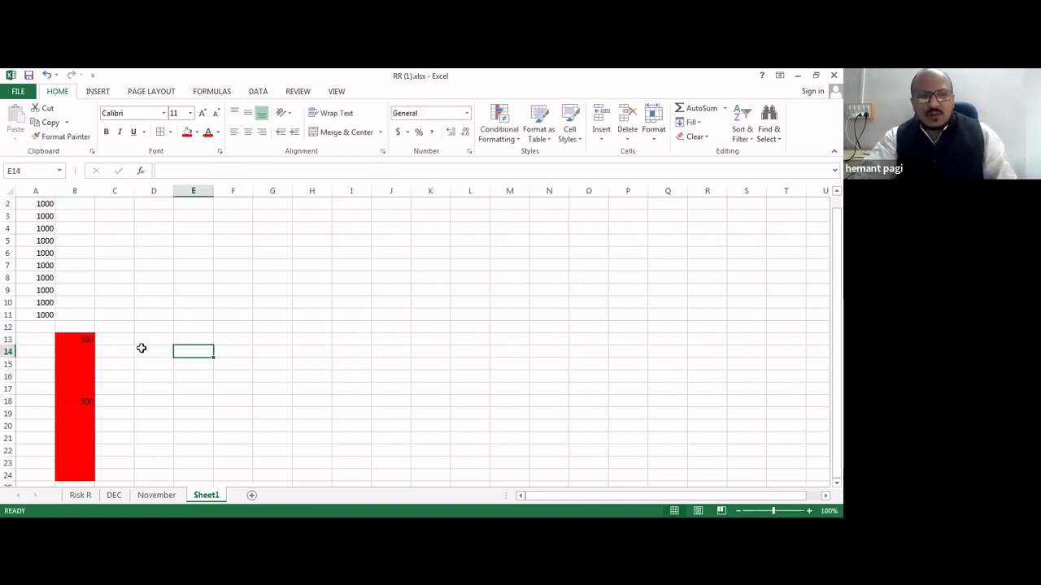
click(87, 342)
drag(95, 345, 94, 478)
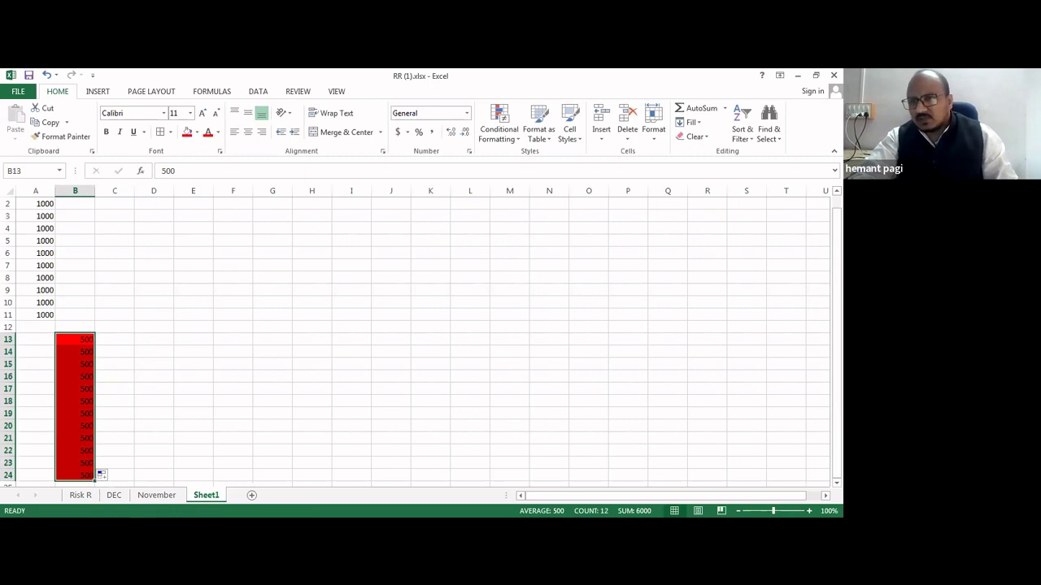
click(441, 414)
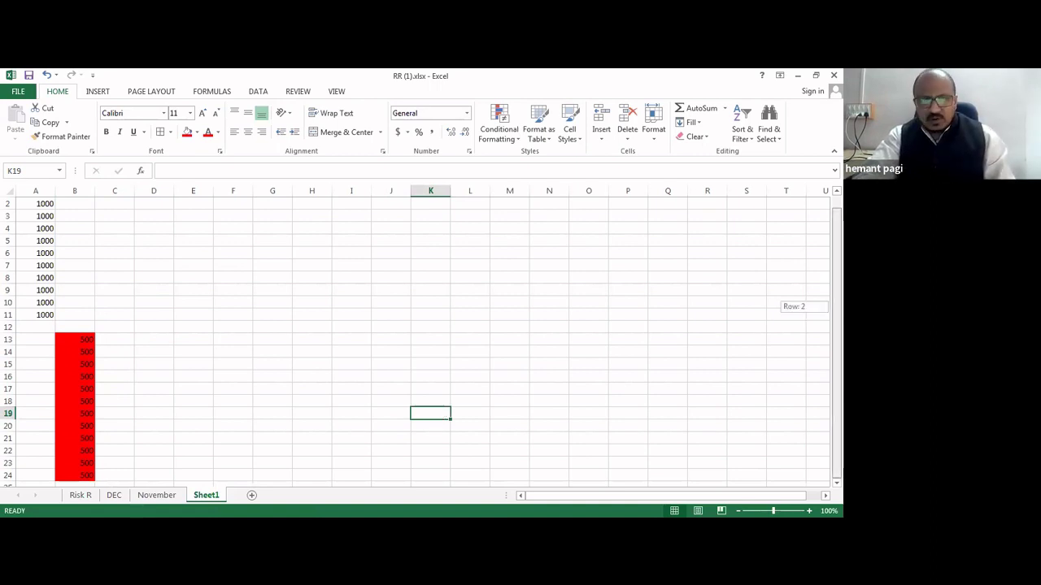
- Enter 500 in cell B12 and give it the same red fill as the cells below
click(303, 388)
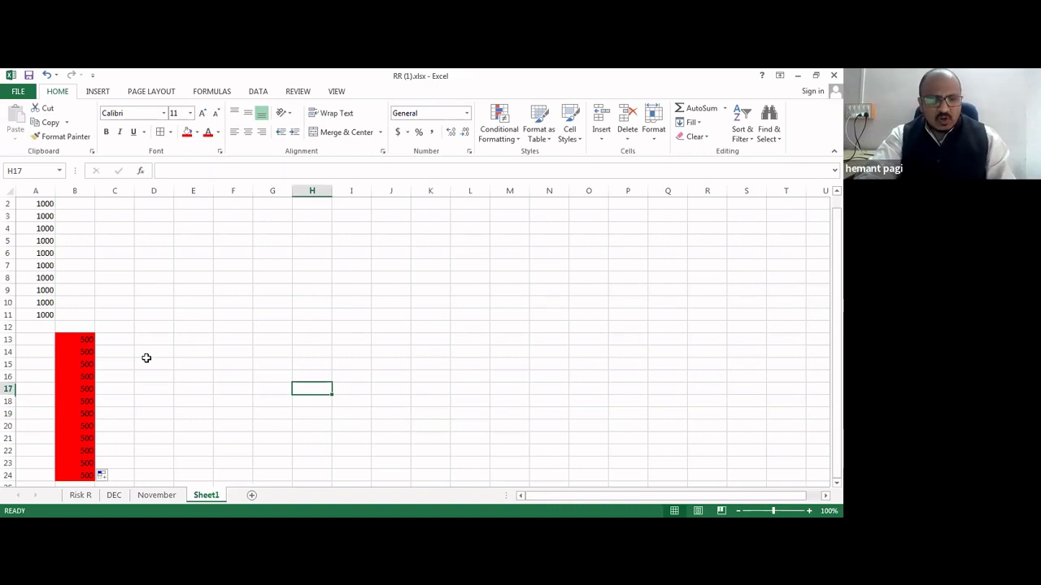
click(85, 326)
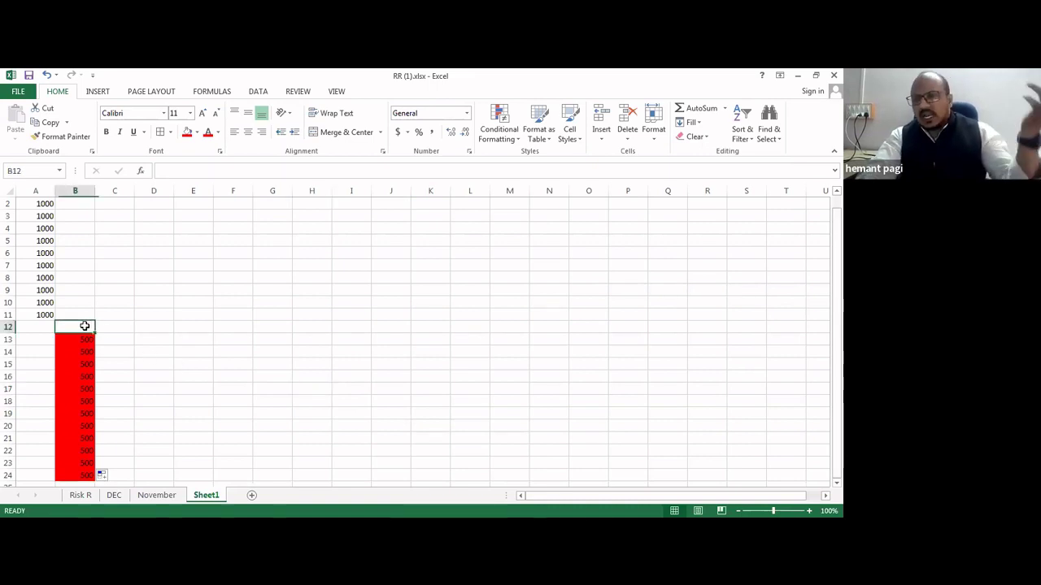
click(205, 325)
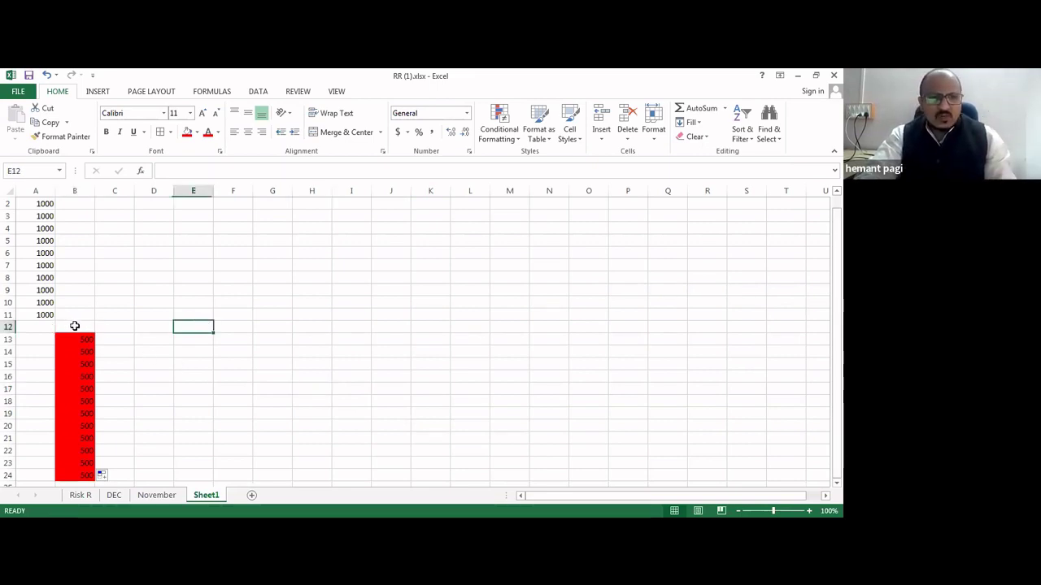
click(76, 326)
text(500)
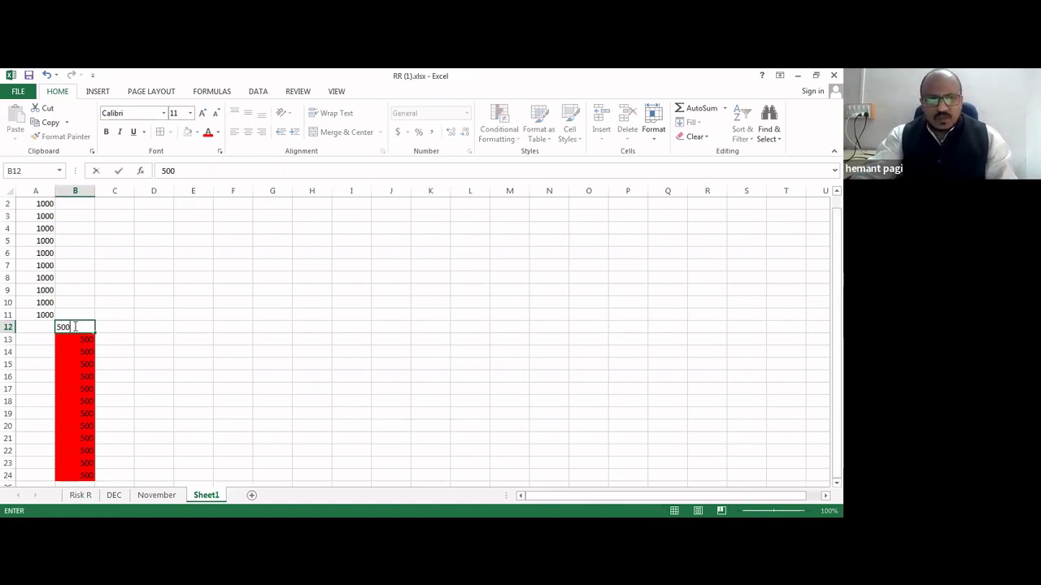
click(135, 347)
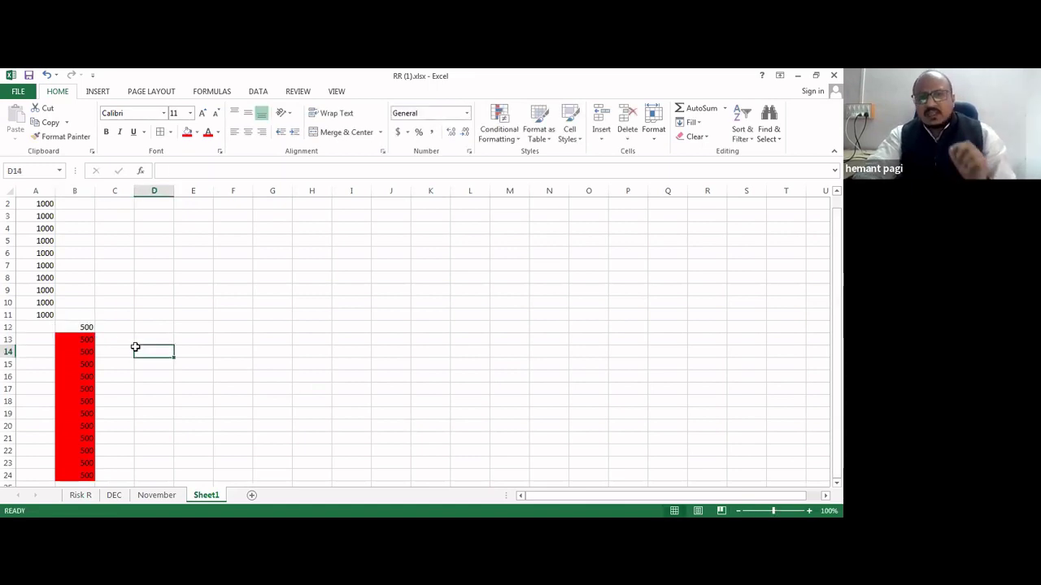
click(75, 328)
click(187, 134)
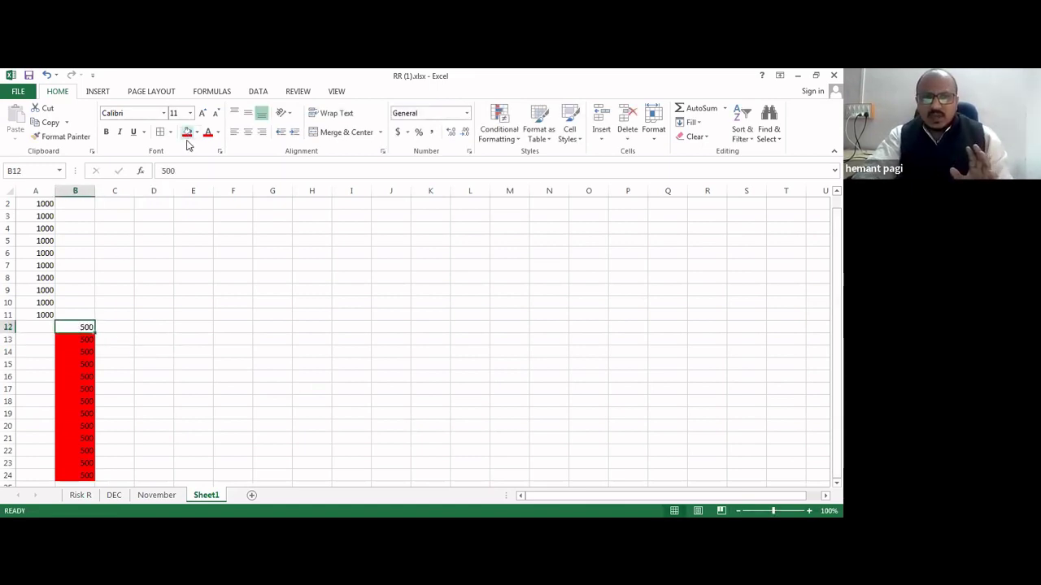
click(234, 316)
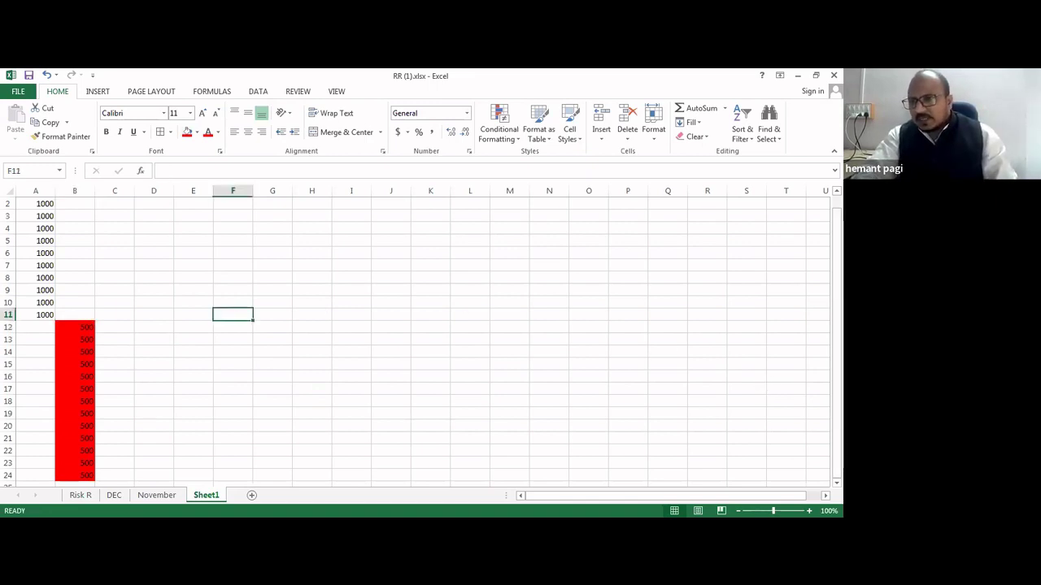
- Check the sum of the profit entries in column A and enter 11000 in cell G24
scroll(123, 325, up, 1)
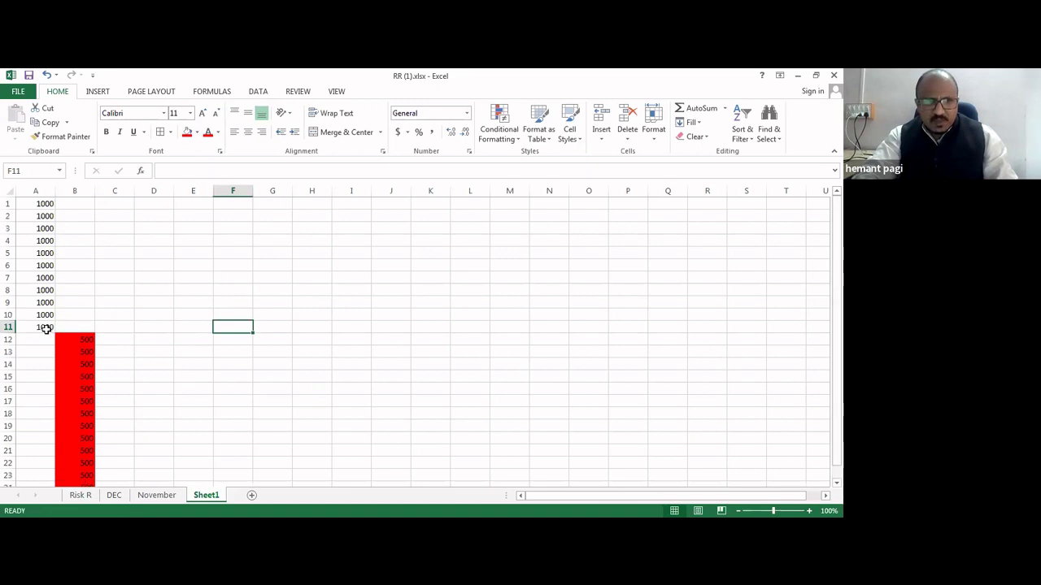
click(35, 190)
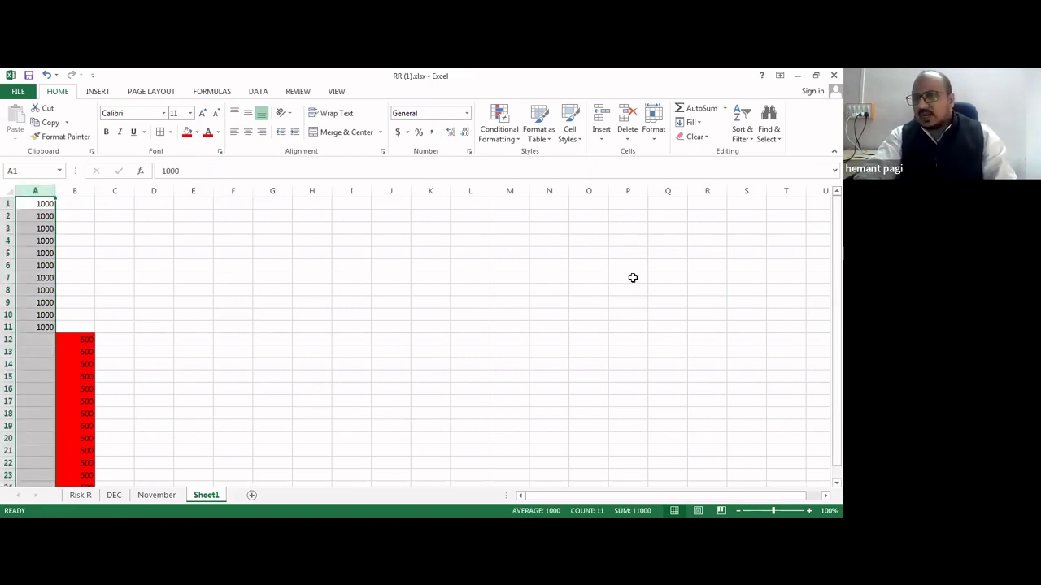
drag(837, 358, 836, 367)
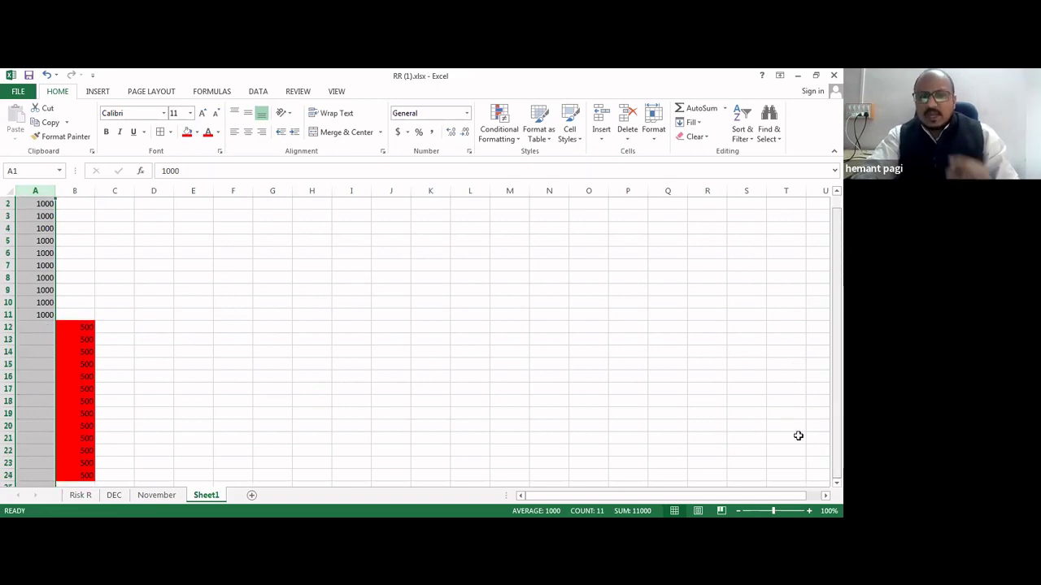
click(268, 471)
text(1000)
key(BackSpace)
key(BackSpace)
key(BackSpace)
text(1000)
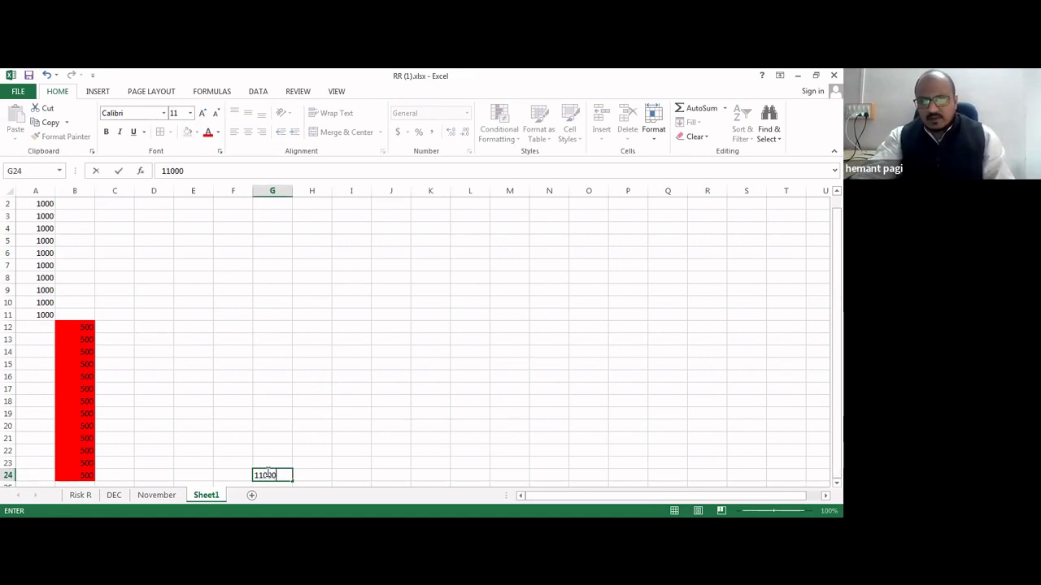
click(424, 435)
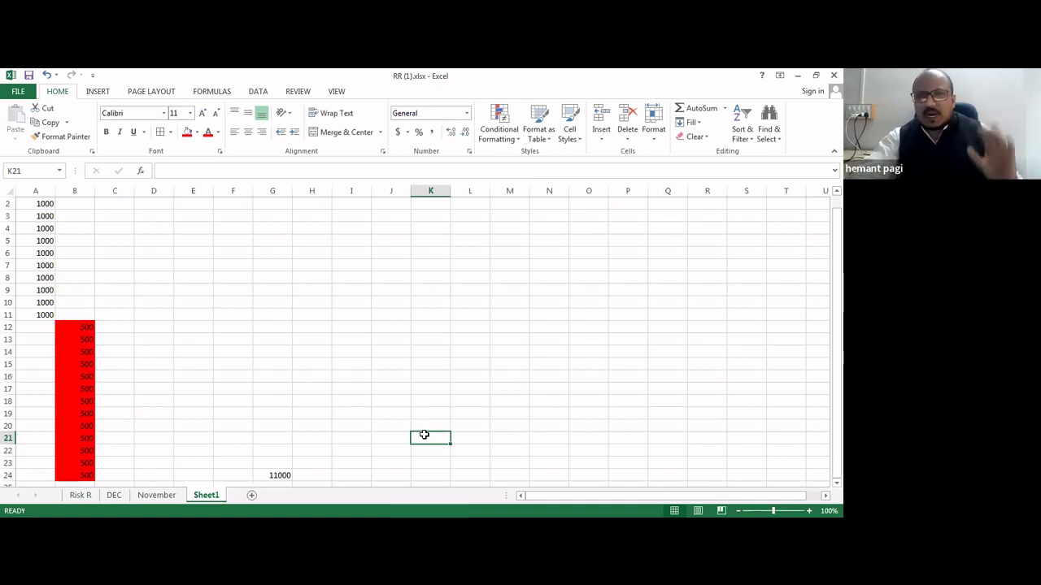
- Select the red loss entries B12:B24 to check their sum, and enter 6500 in cell G25
click(344, 391)
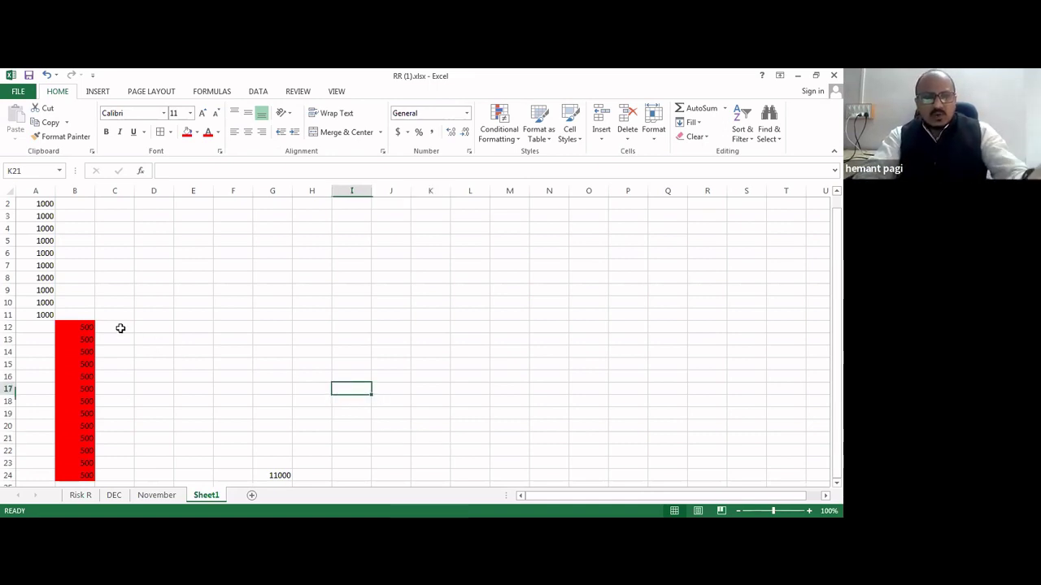
drag(80, 326, 93, 410)
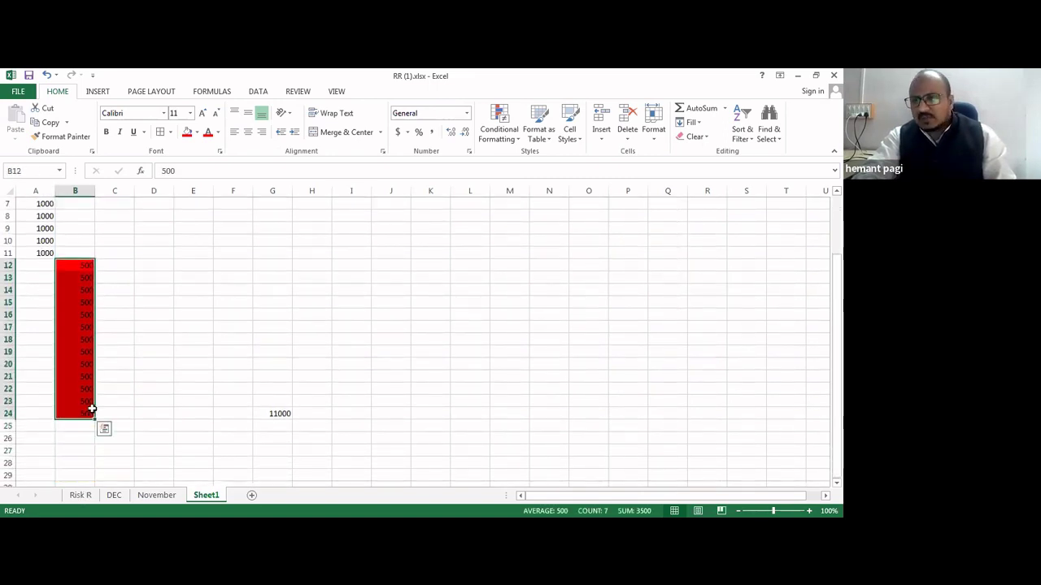
click(265, 429)
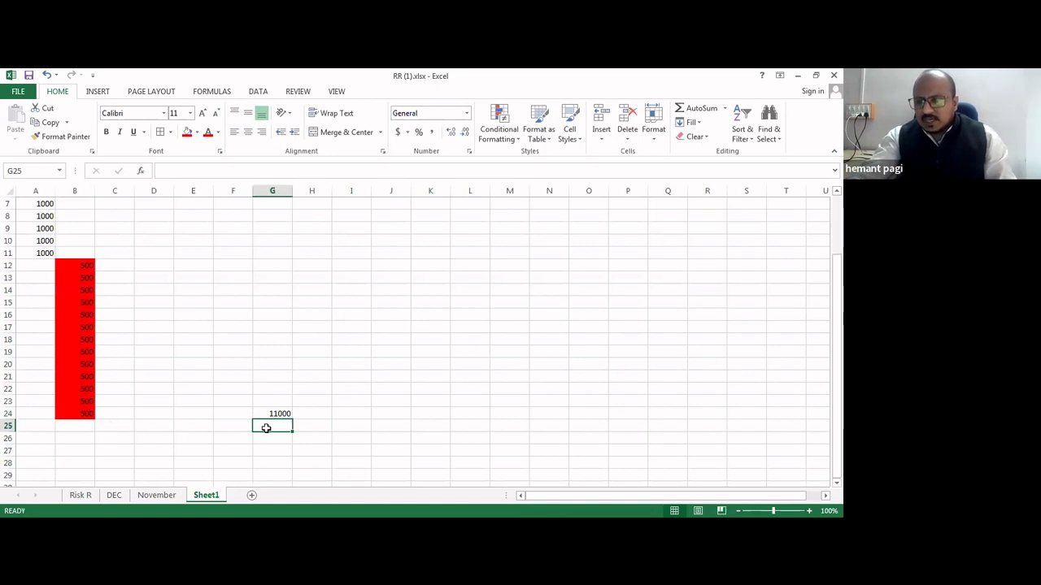
text(6500)
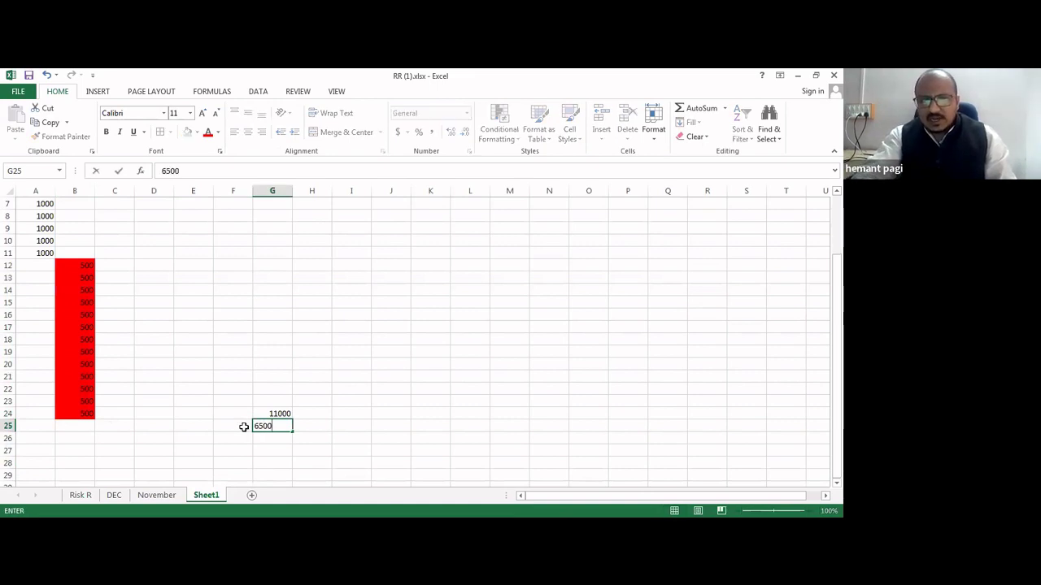
click(242, 426)
text(-)
click(296, 438)
click(393, 384)
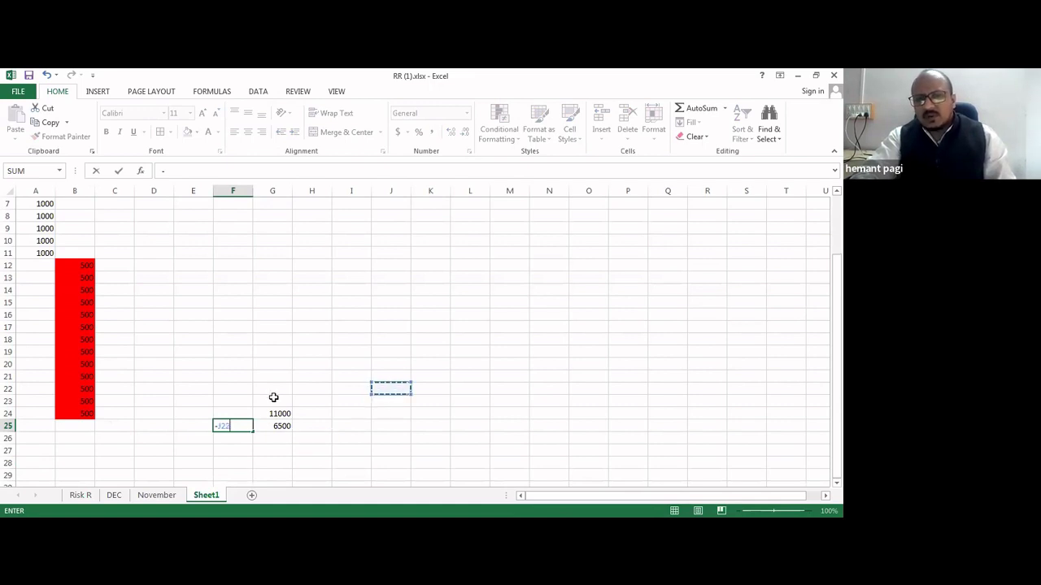
key(Escape)
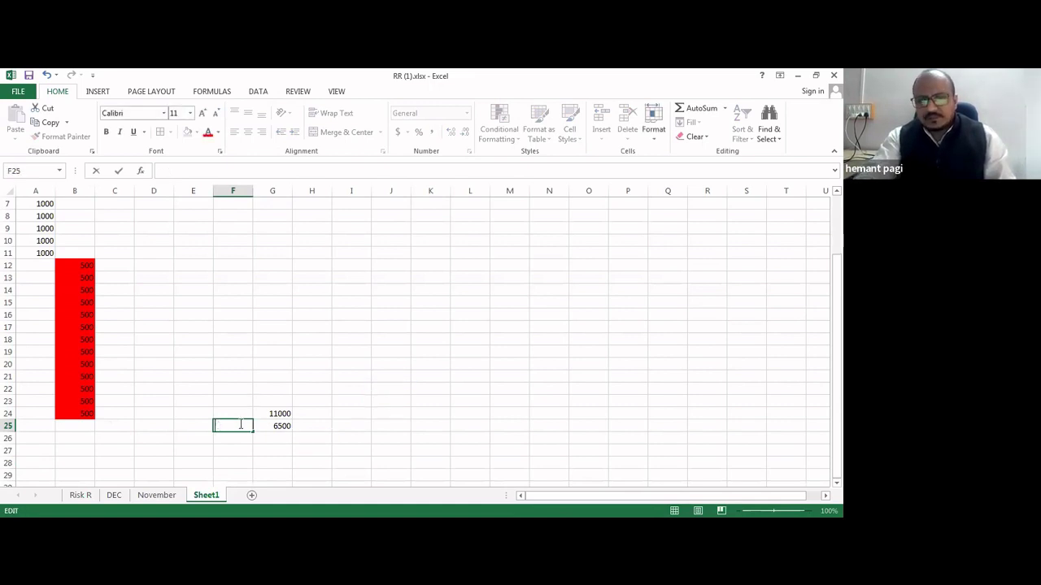
click(413, 383)
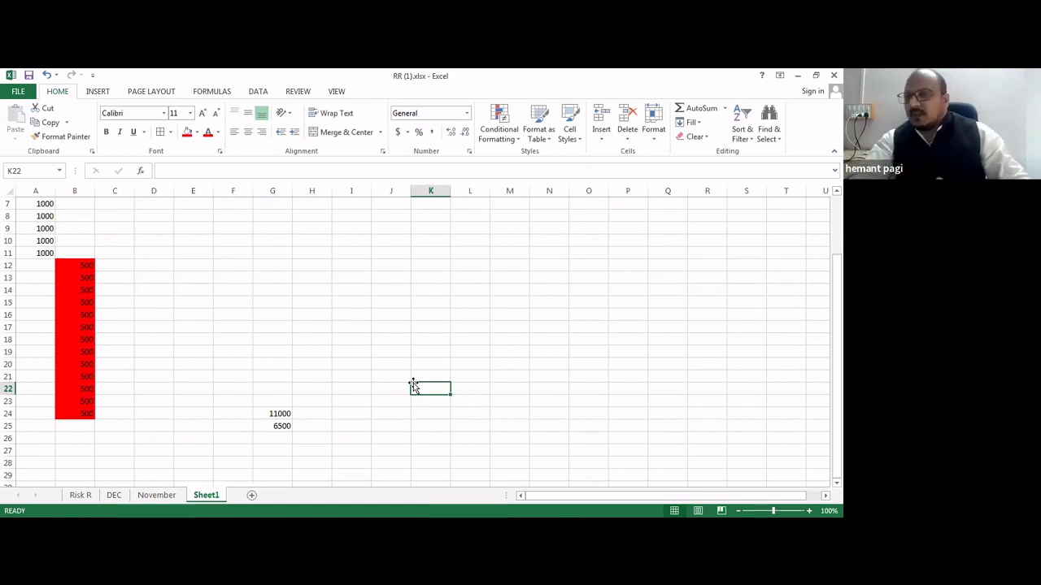
- Enter 23% in cell H15
click(296, 301)
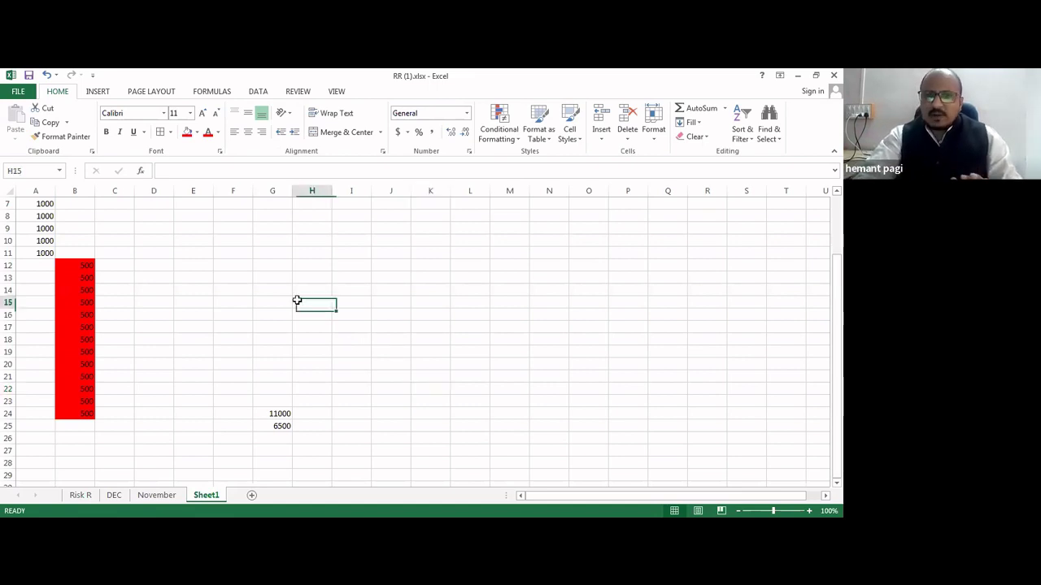
text(23)
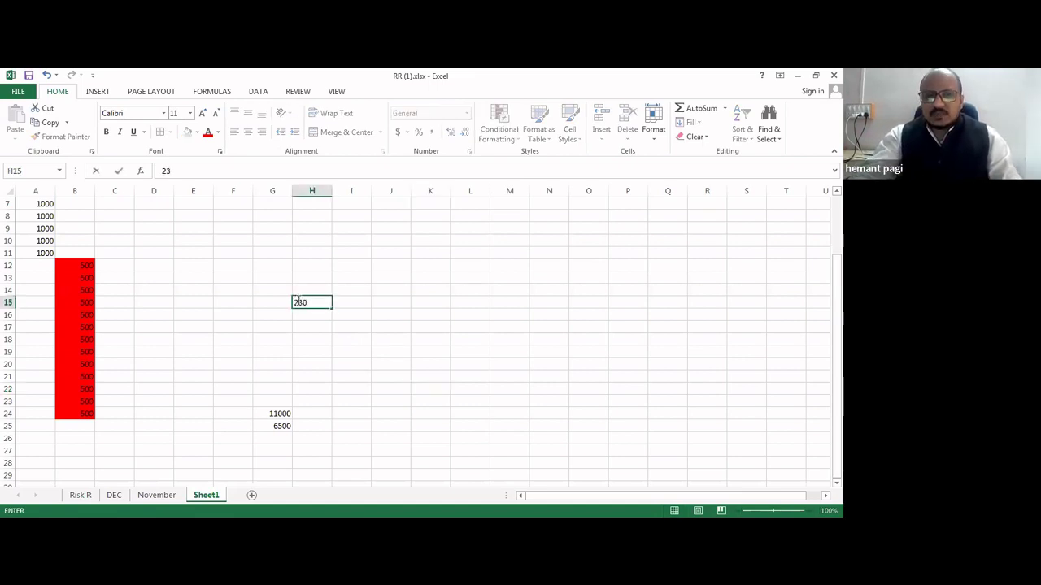
text(%)
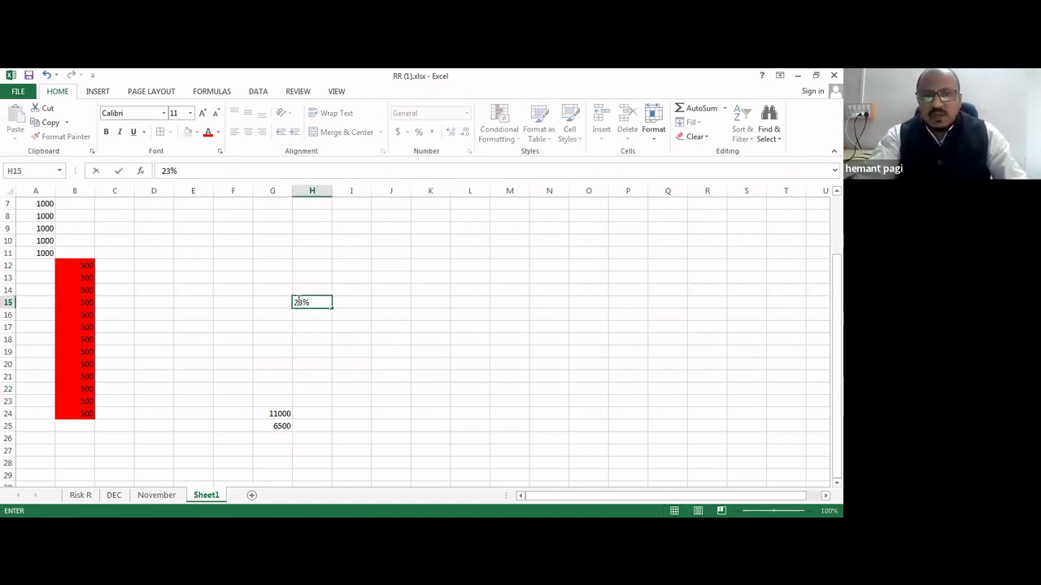
click(456, 359)
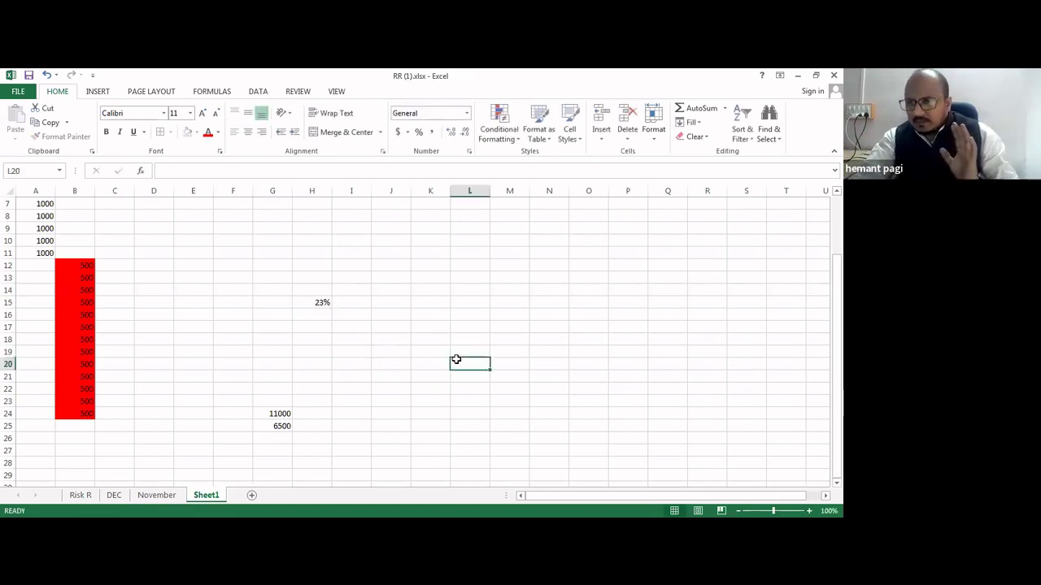
- Left-align the percentage in cell H15
click(314, 300)
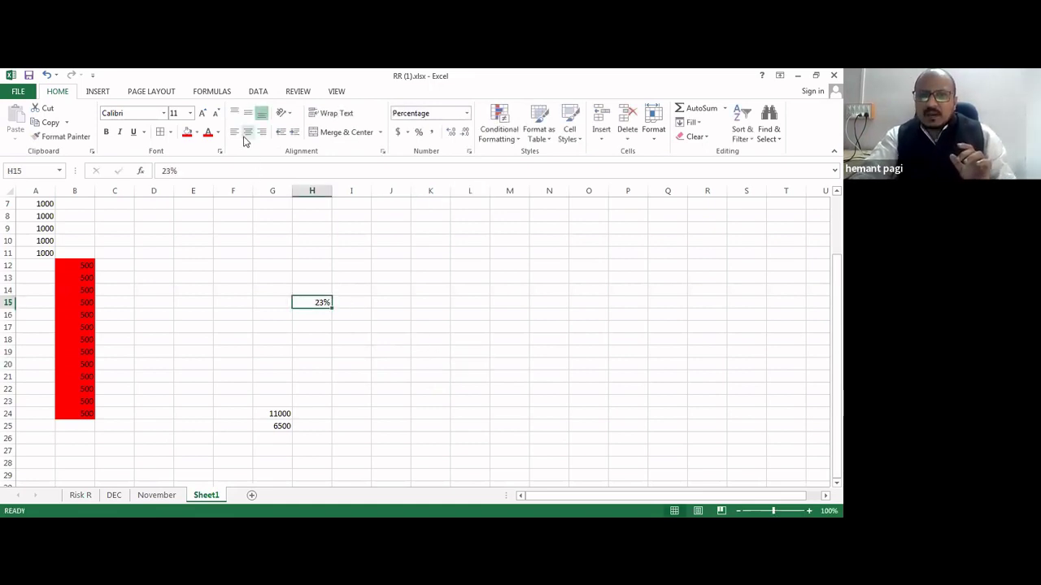
key(alt+h)
key(a)
key(l)
click(363, 288)
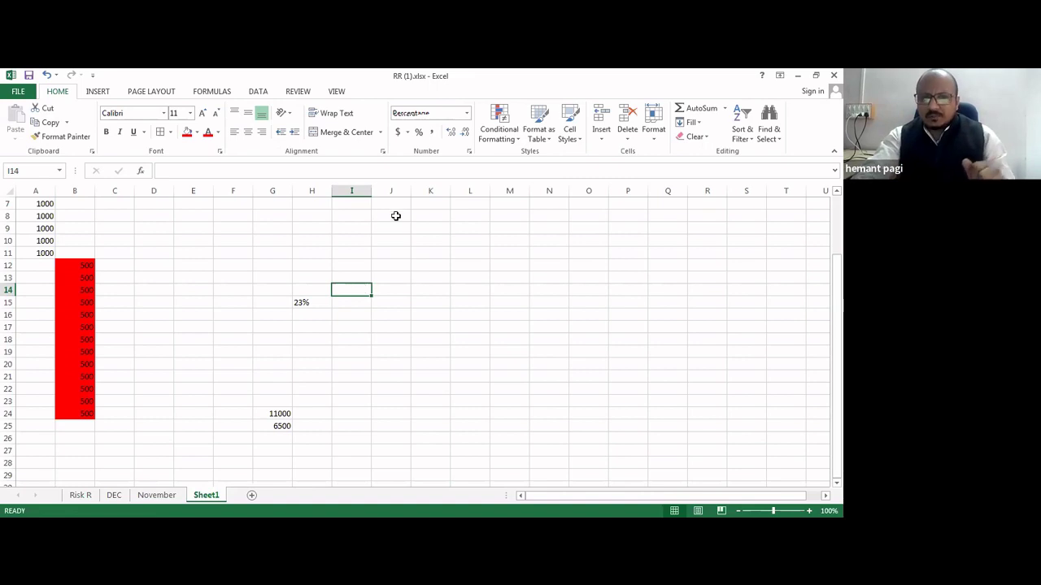
- Enter 23% in each of the cells I15, J15 and K15
click(347, 306)
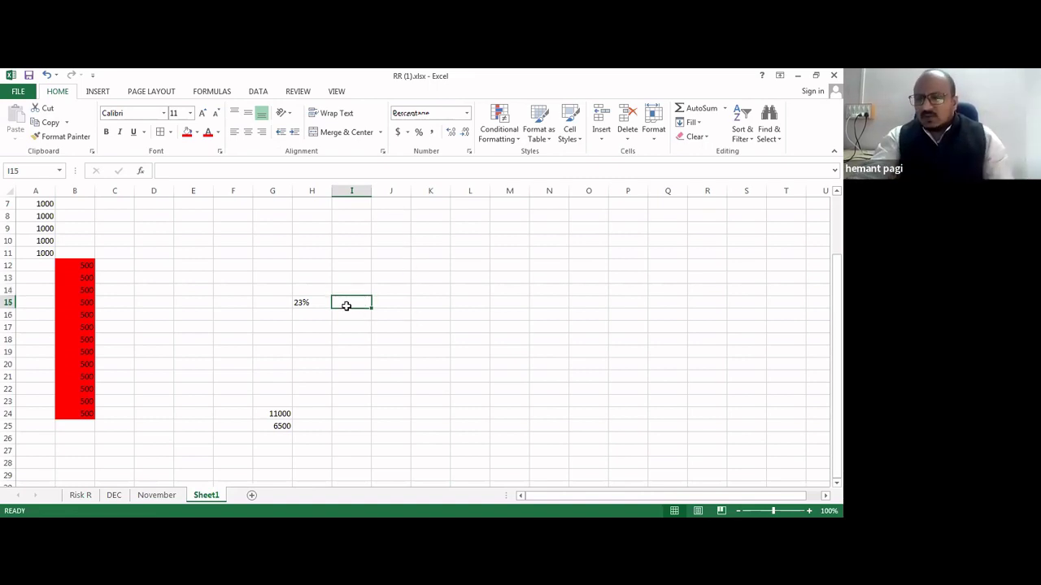
text(23%)
click(424, 311)
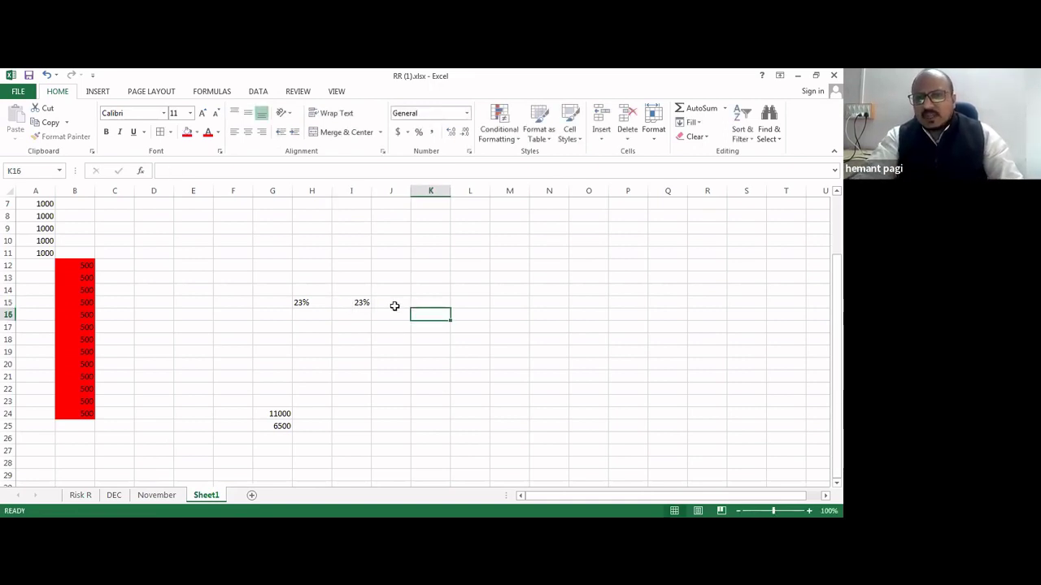
click(395, 305)
text(23%)
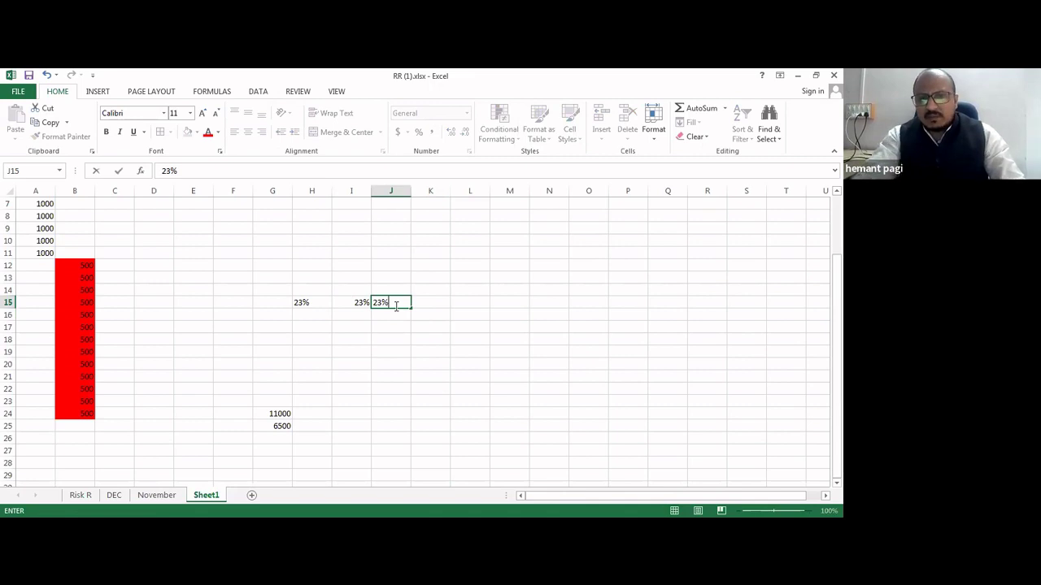
click(450, 303)
text(23%)
click(492, 380)
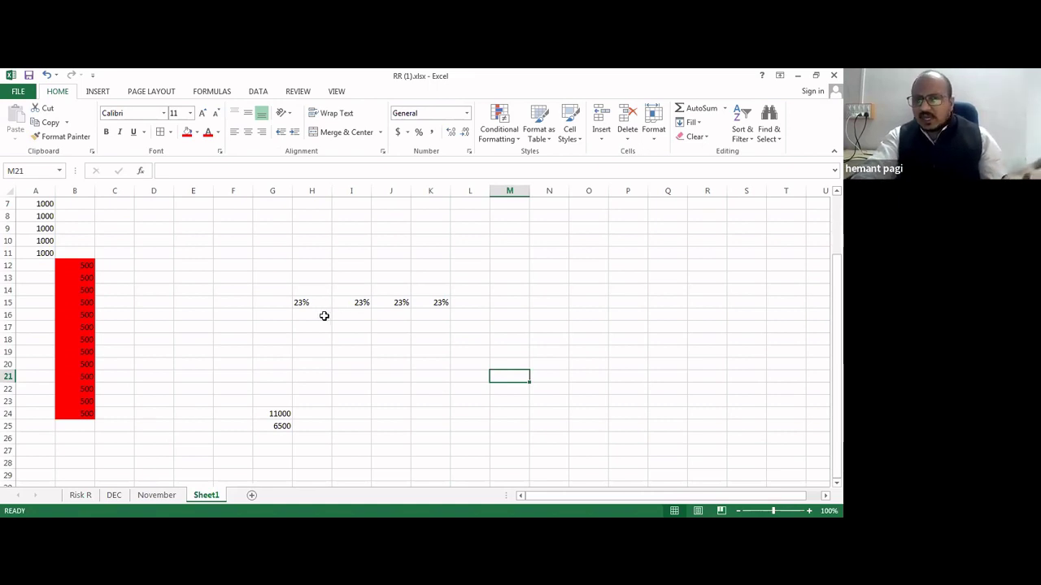
- Select the percentages in H15:K15 to check their sum, and enter 92% in cell M15
drag(293, 300, 443, 302)
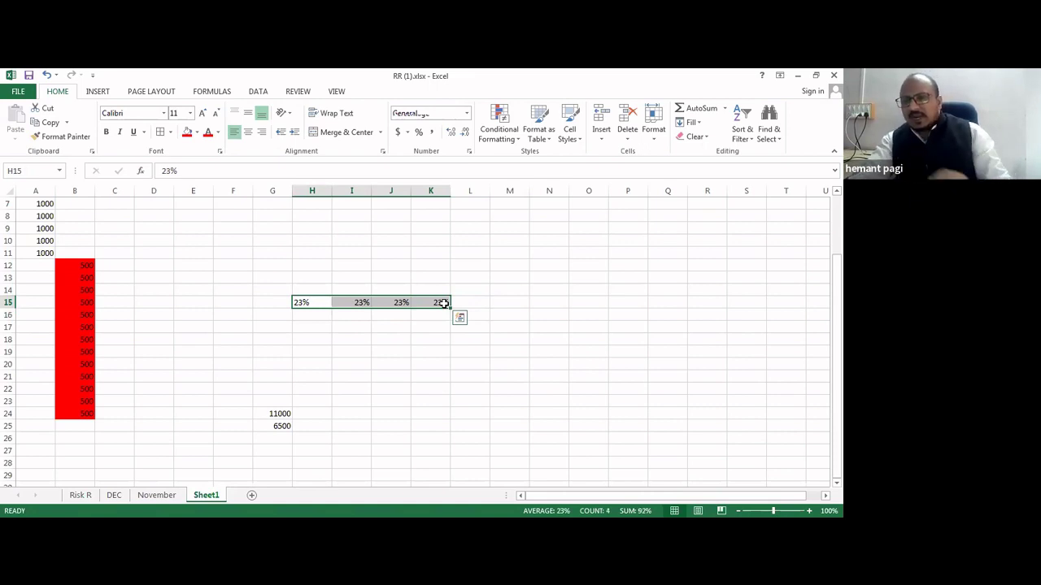
click(494, 304)
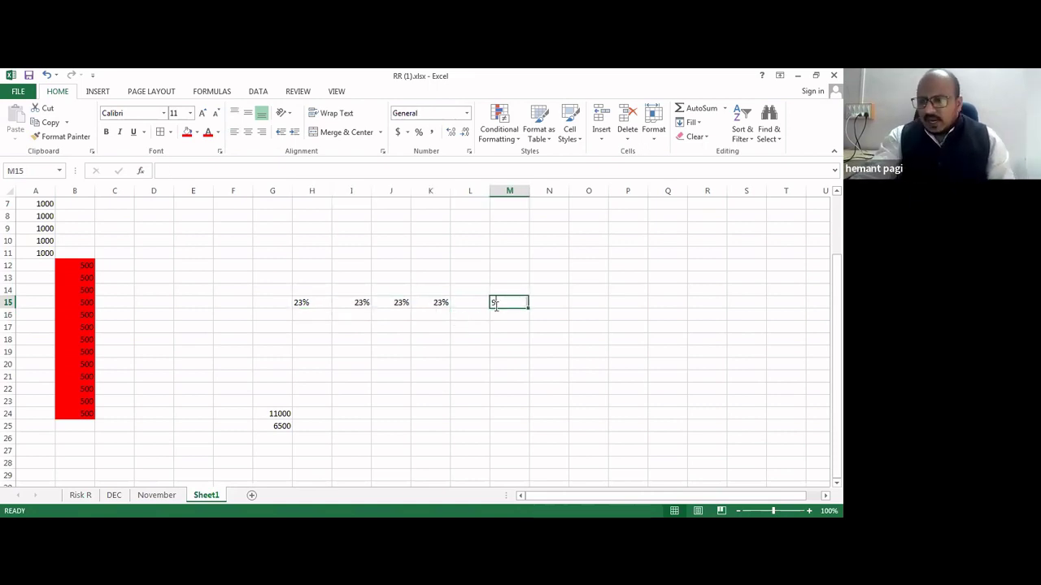
text(92%)
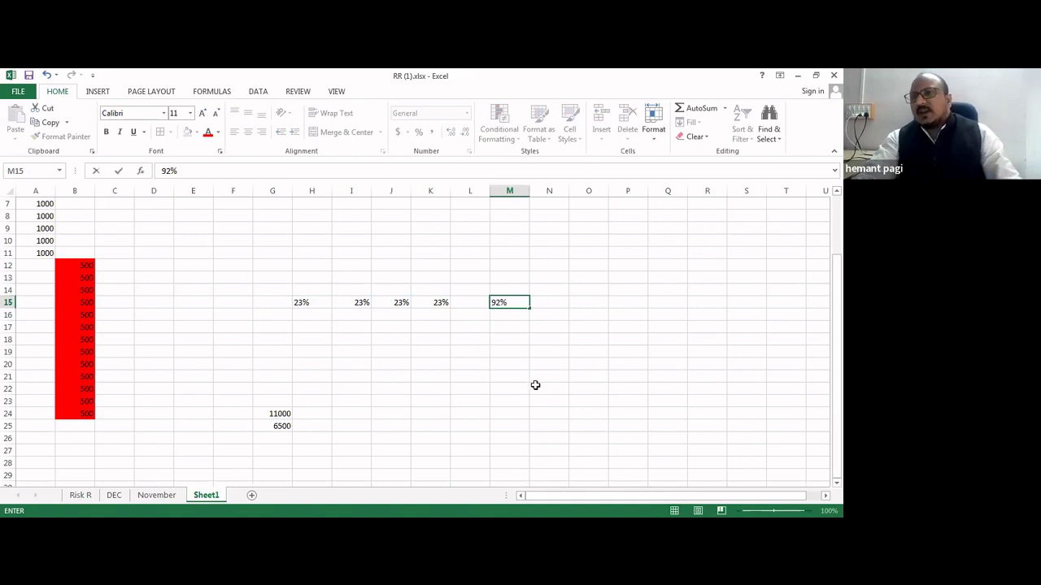
- Enter the first risk-reward row in N22:P22 with RR, 1 and 1
click(535, 385)
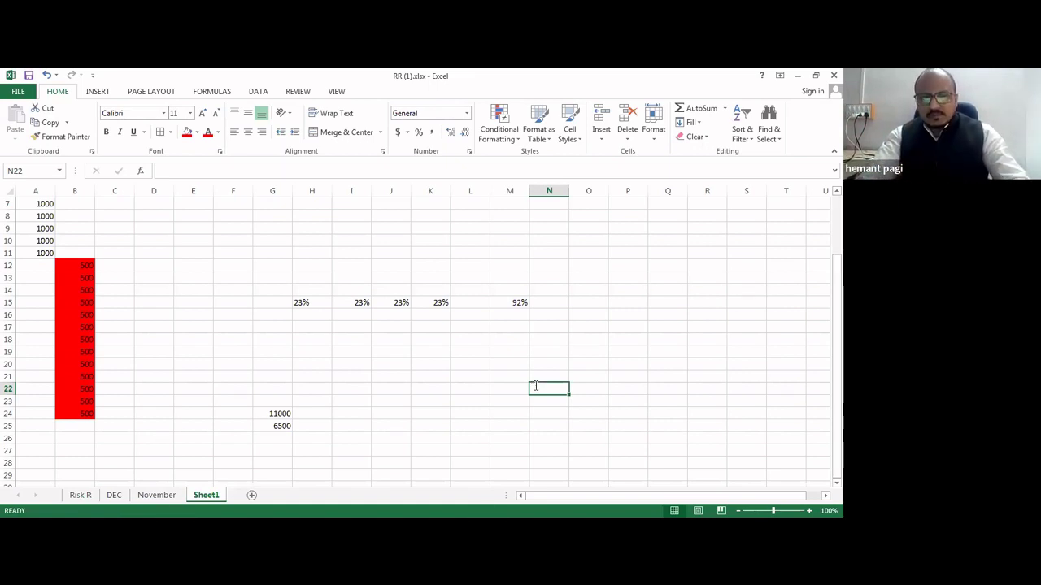
text(RR)
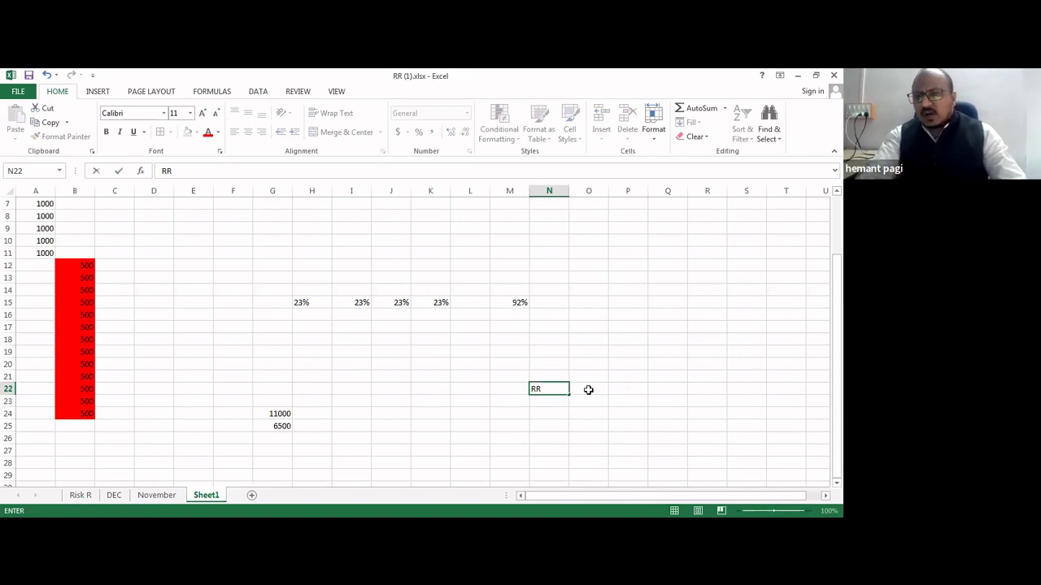
click(588, 390)
text(1)
key(Tab)
text(1)
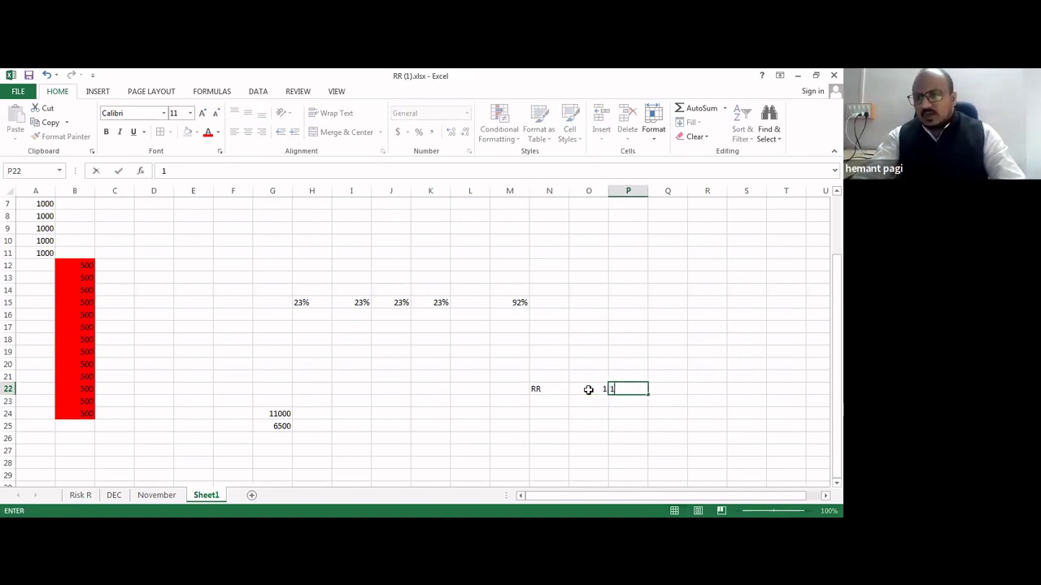
- Enter the second risk-reward row in N23:P23 with RR, 1 and 2
click(539, 401)
text(RR)
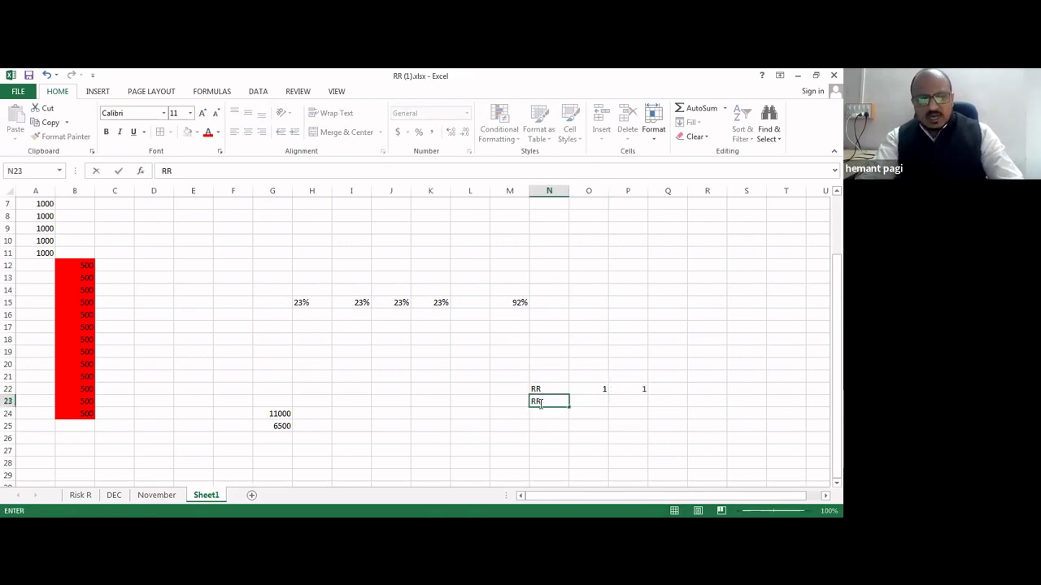
key(Tab)
text(1)
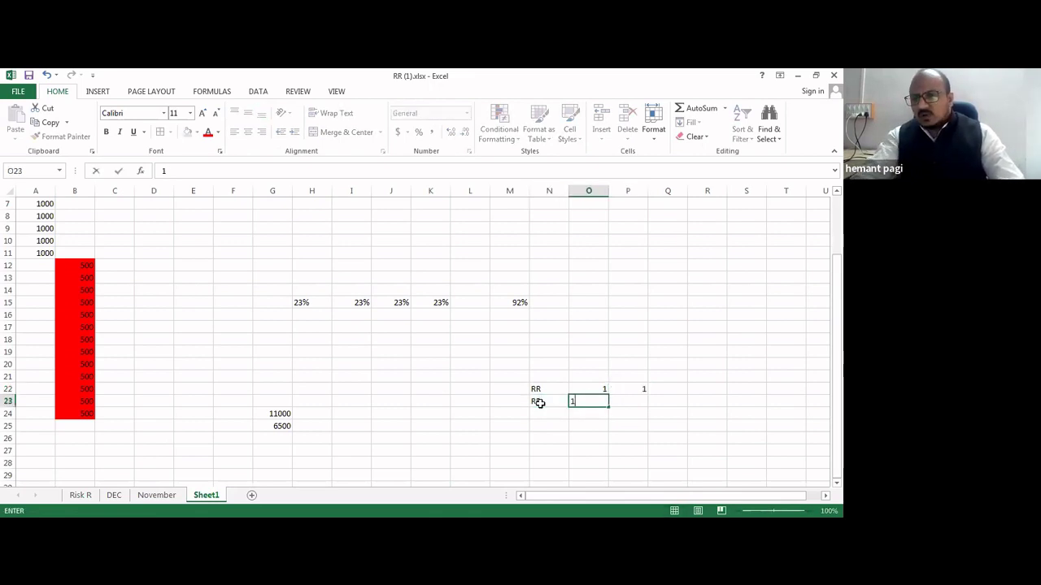
click(623, 403)
text(2)
click(694, 443)
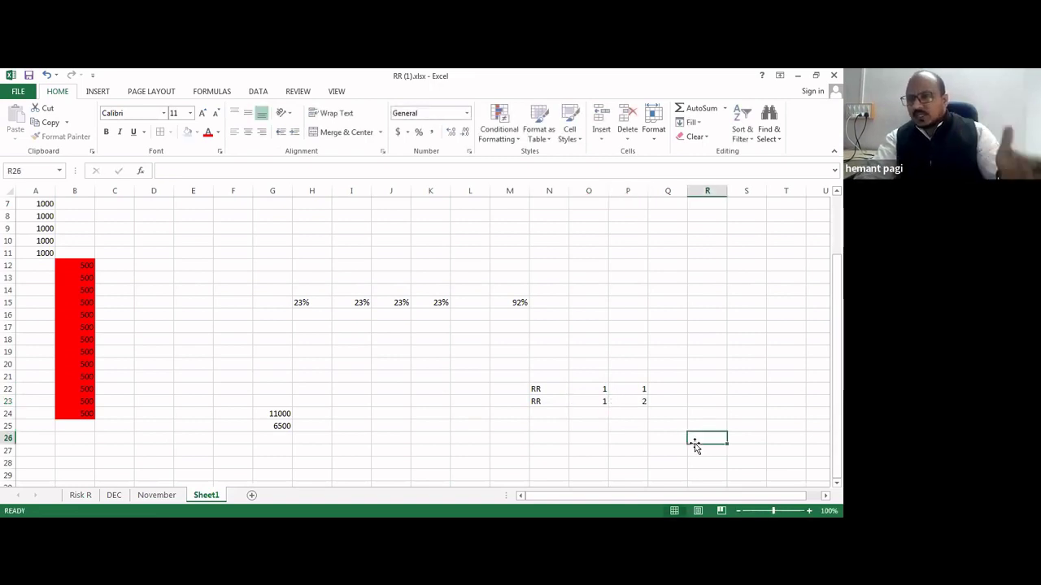
- Enter the third risk-reward row in N24:P24 with RR, 1 and 3
click(537, 409)
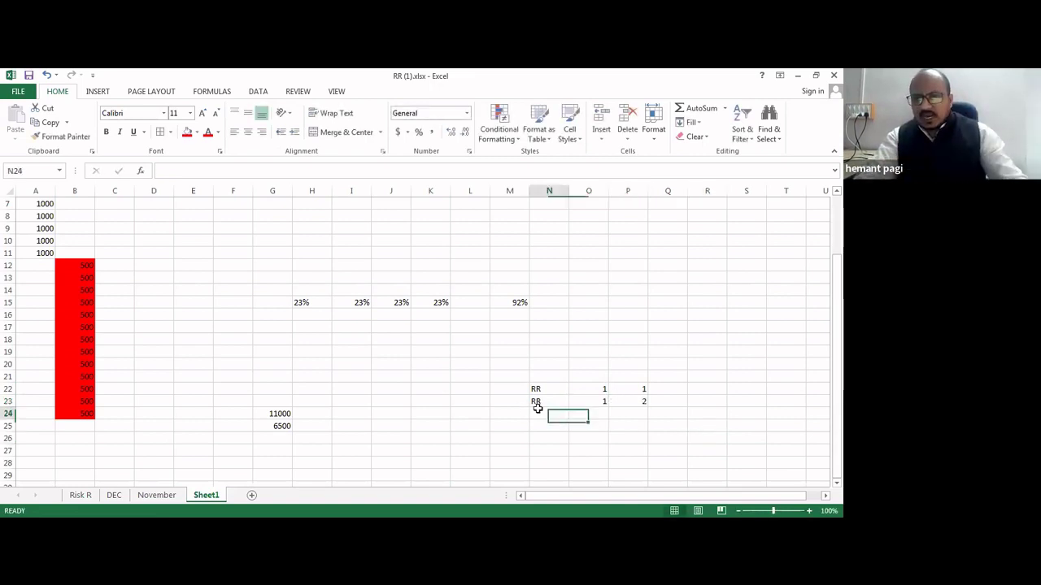
text(RR)
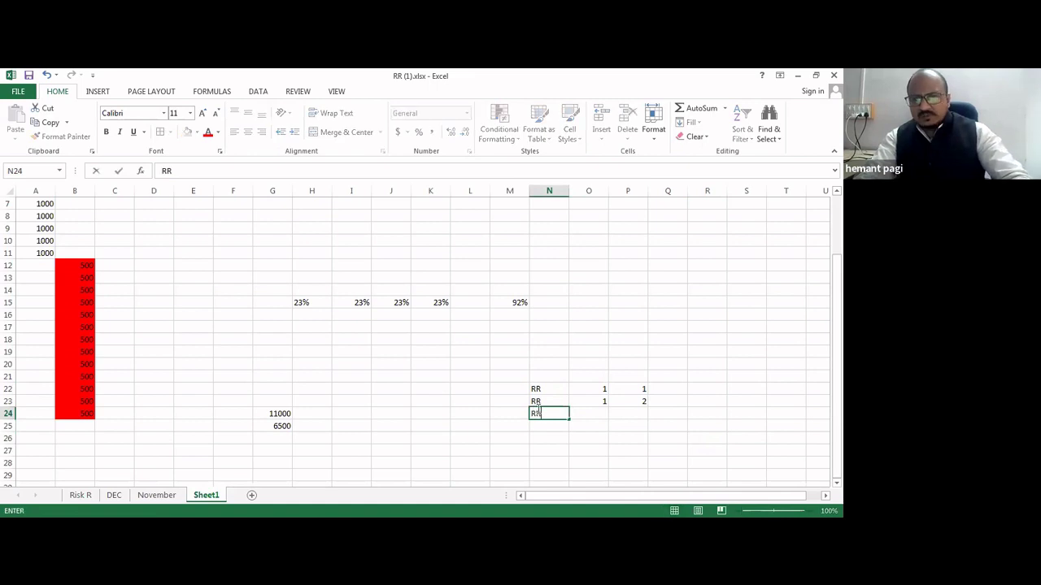
click(595, 417)
text(1)
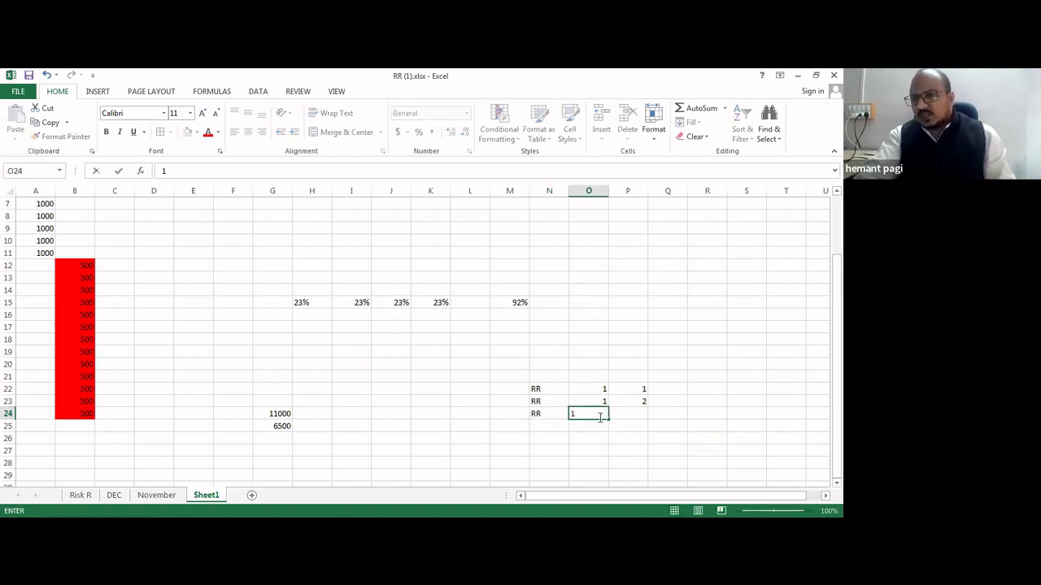
click(637, 411)
text(3)
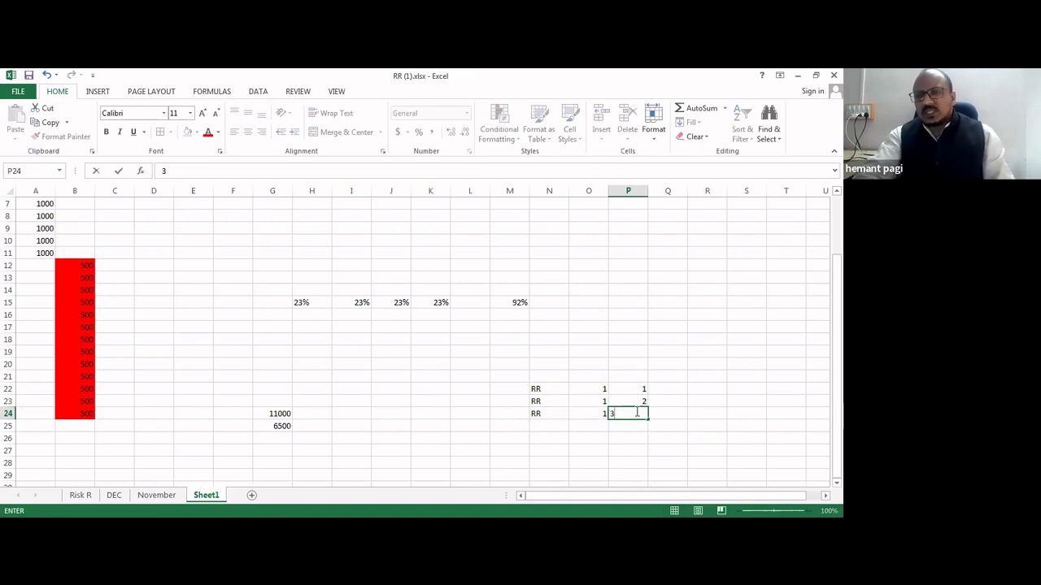
click(686, 404)
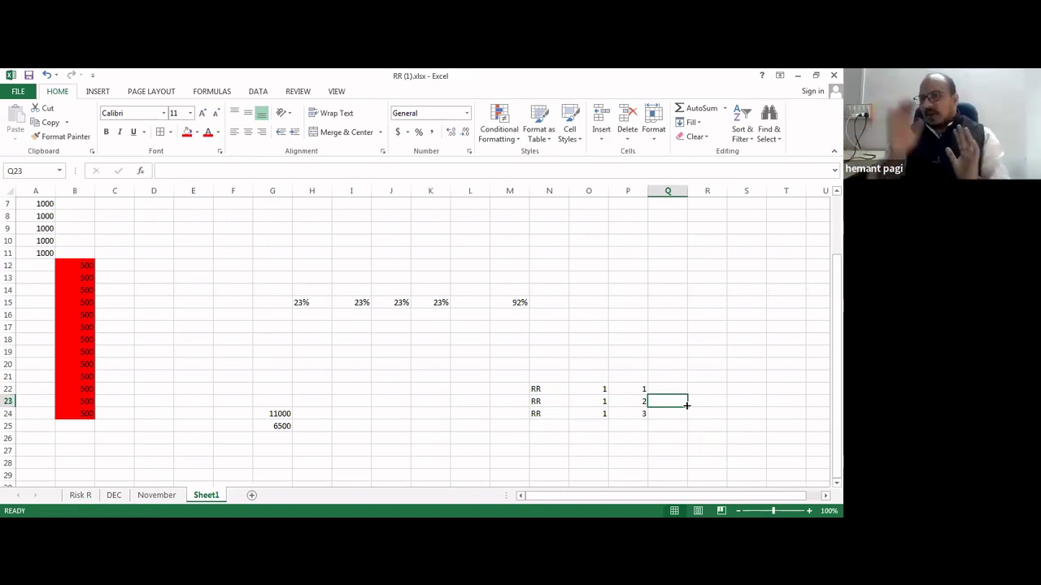
click(662, 440)
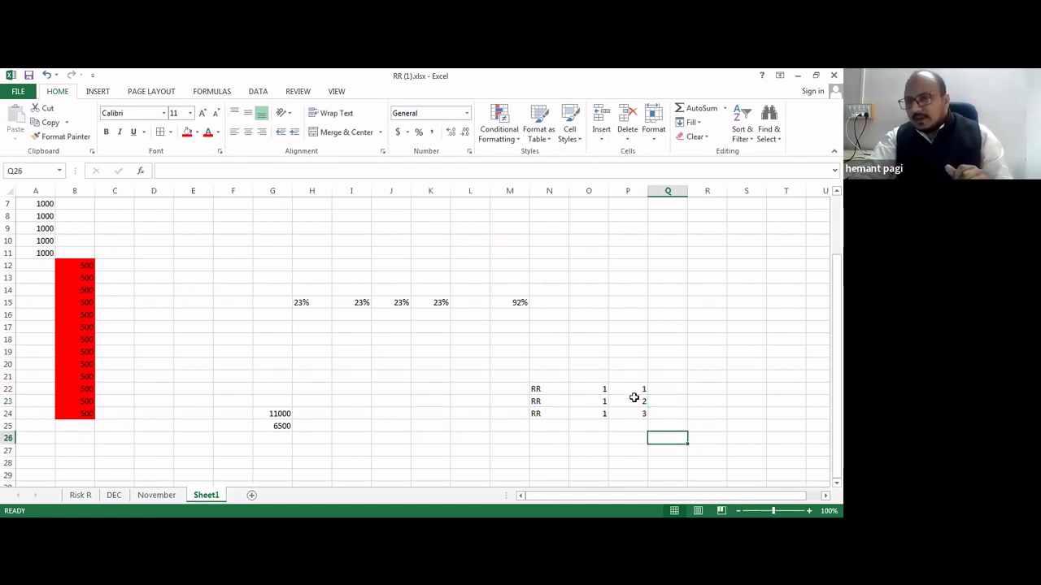
- Fill the first two risk-reward rows, N22:P23, with dark blue and make their text bold
click(634, 397)
mouse_move(630, 398)
mouse_down()
mouse_move(528, 402)
mouse_move(634, 397)
mouse_up()
drag(634, 386, 634, 385)
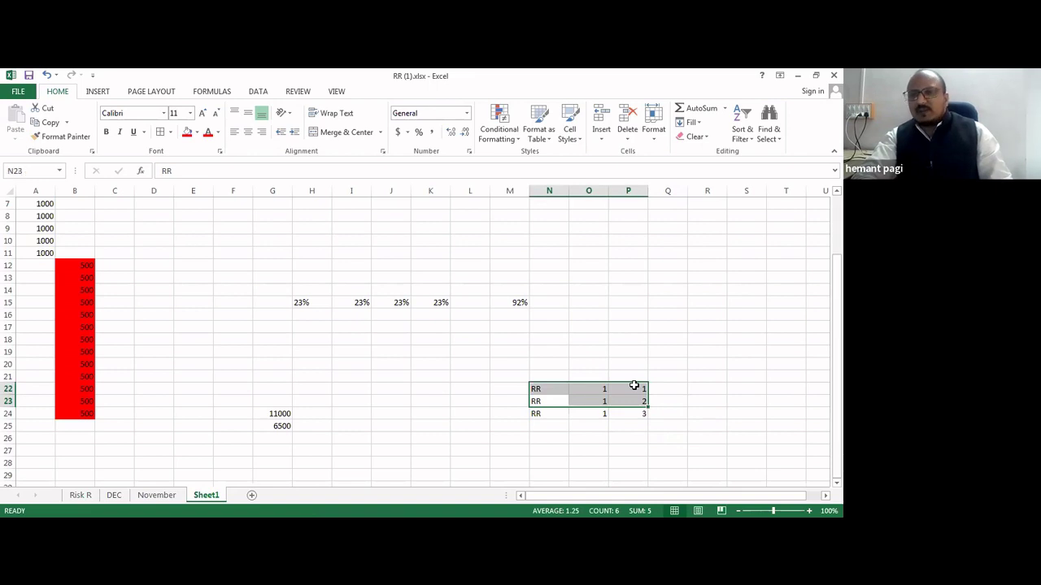
click(196, 134)
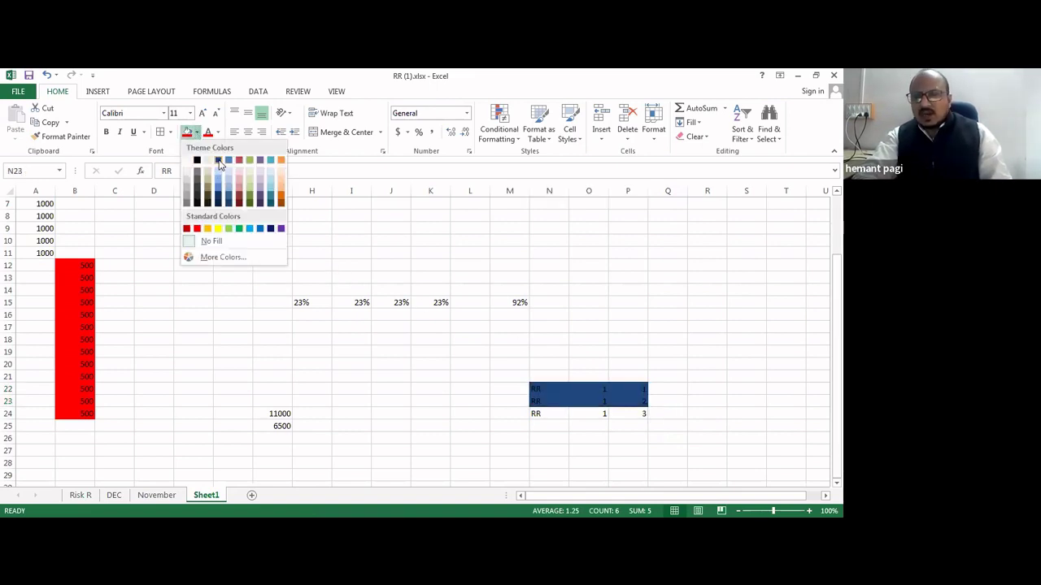
click(218, 162)
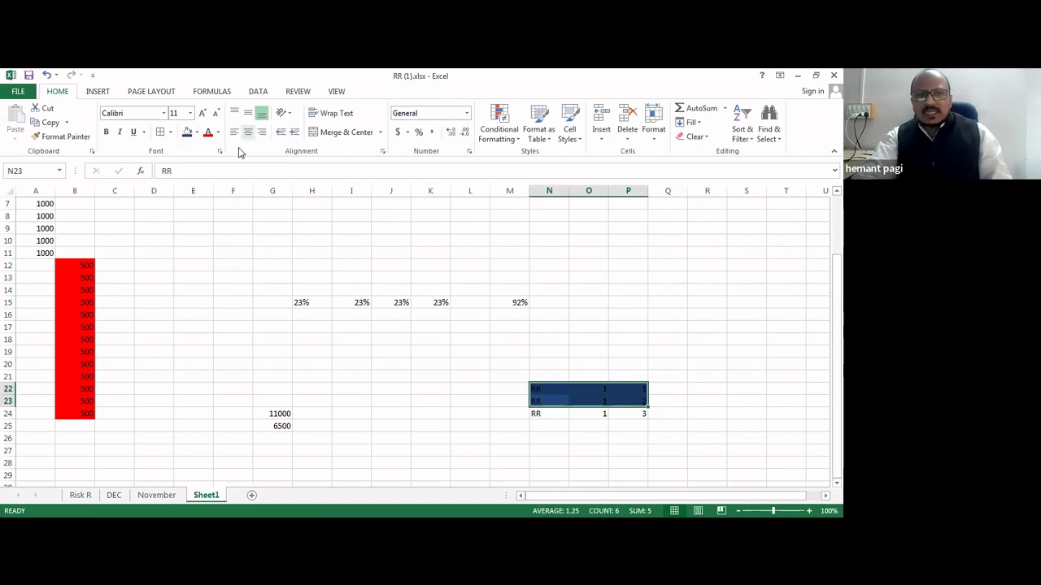
click(107, 132)
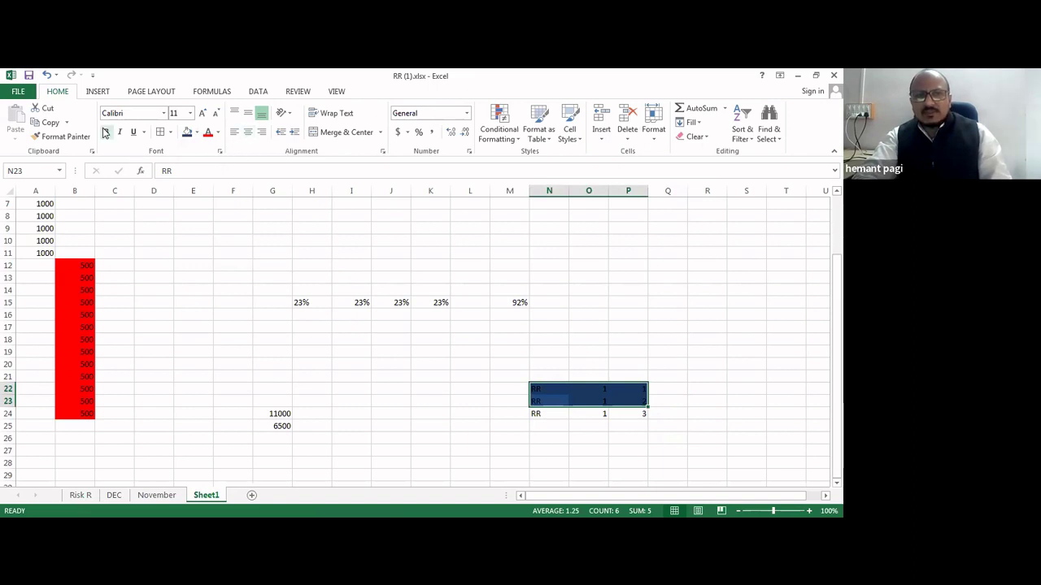
click(568, 303)
click(668, 361)
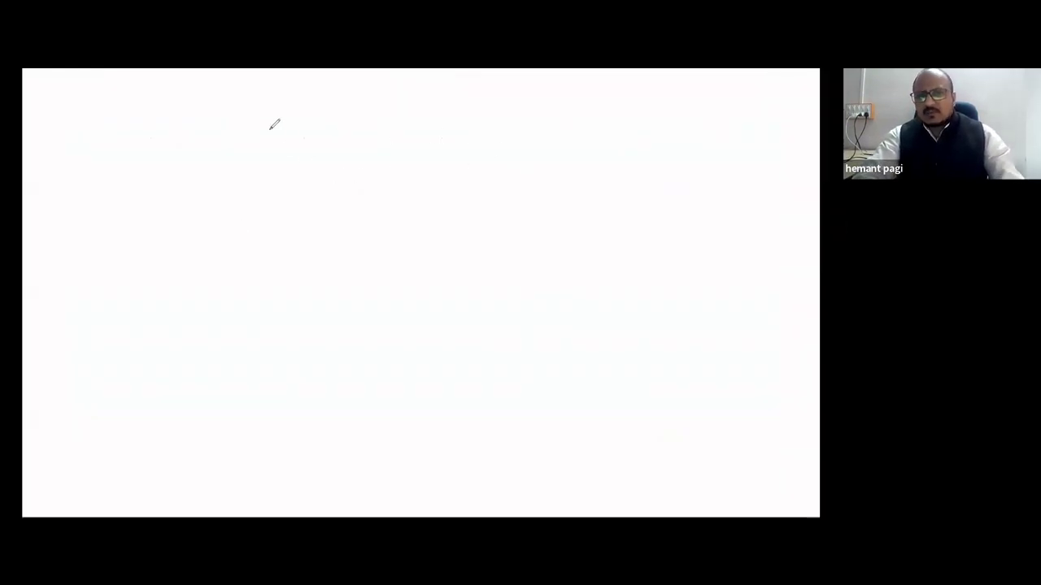
- Write 72 in a text box on the blank whiteboard, and below it, after an empty line, RR RISK to Reword
text(72)
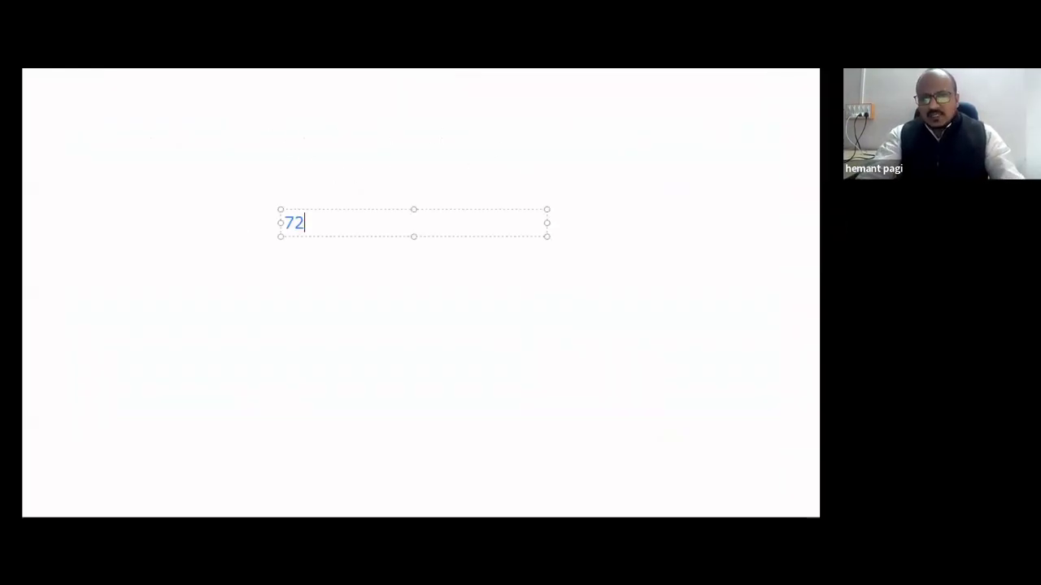
key(Return)
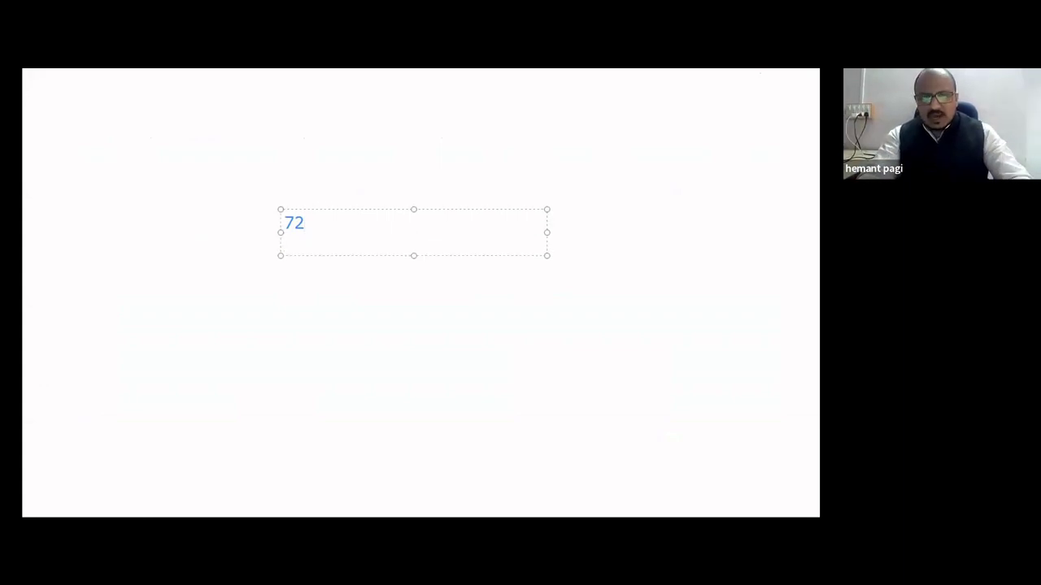
key(Return)
text(RR RISK to Reword)
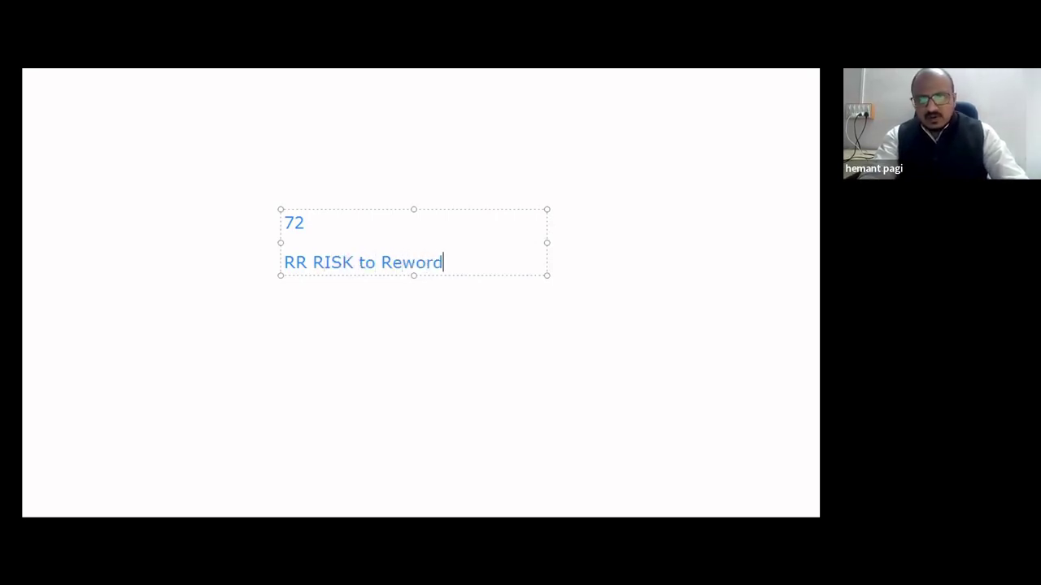
key(Return)
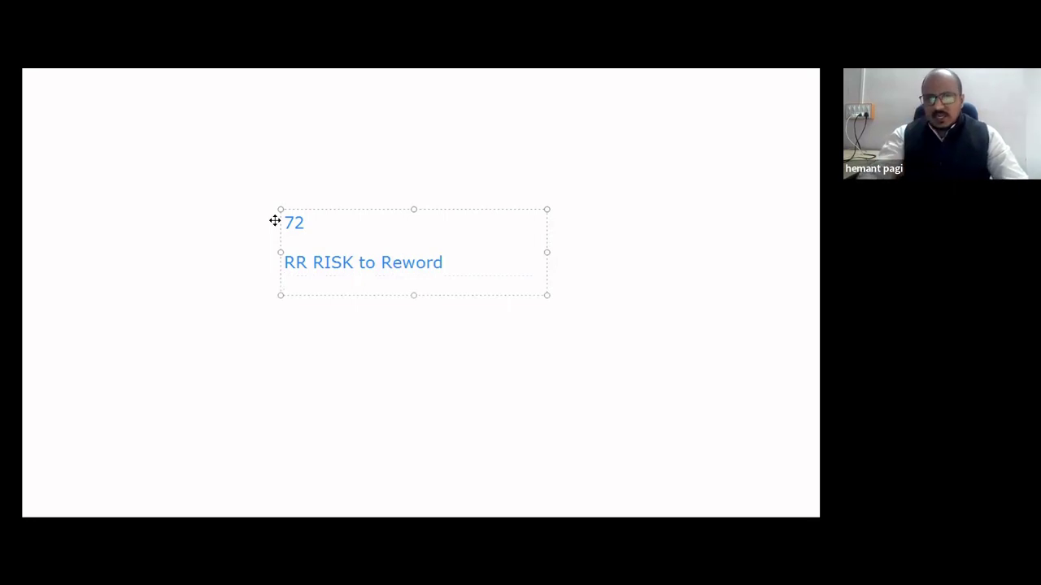